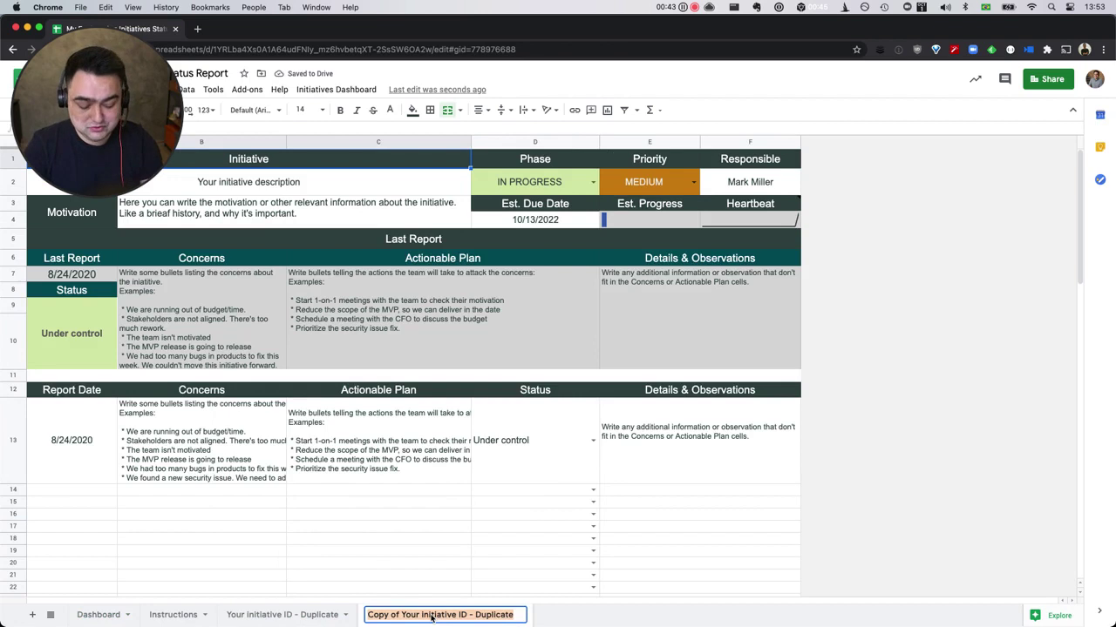
Name the copied sheet 'Kubernetes Infra' and enter 'Kubernetes Infra' as the initiative name in B2.
type("Kubernetes I")
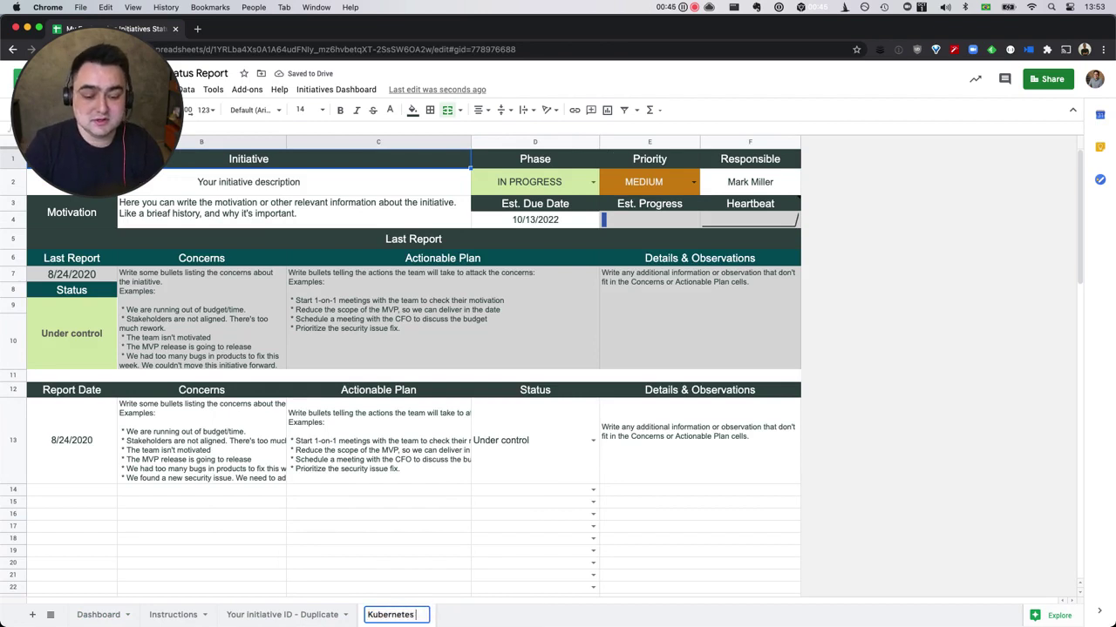
type("nfra")
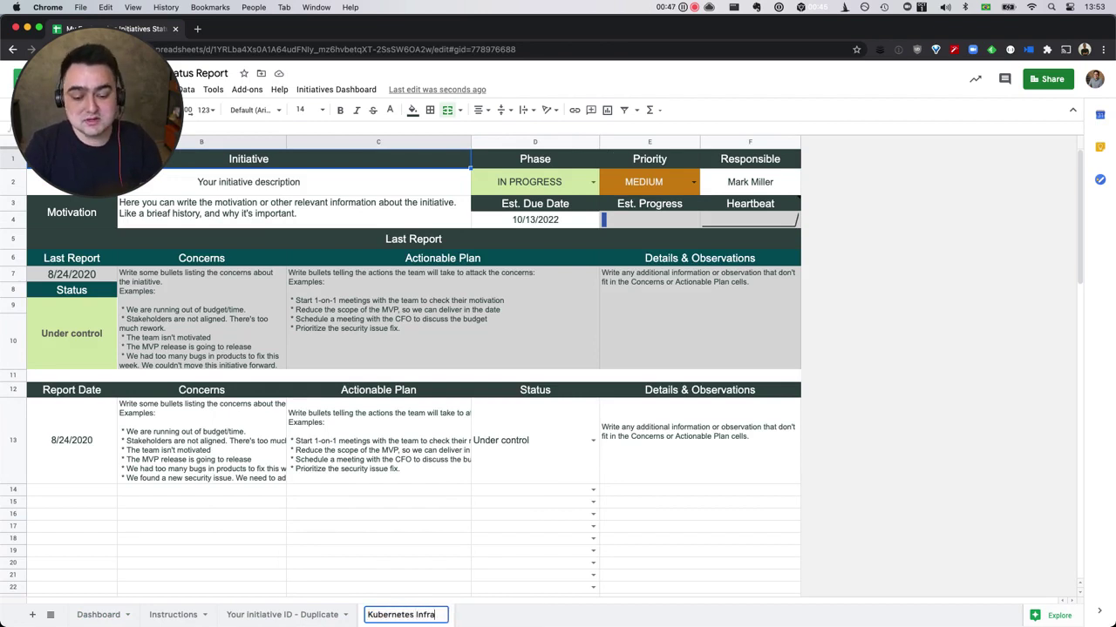
key("Return")
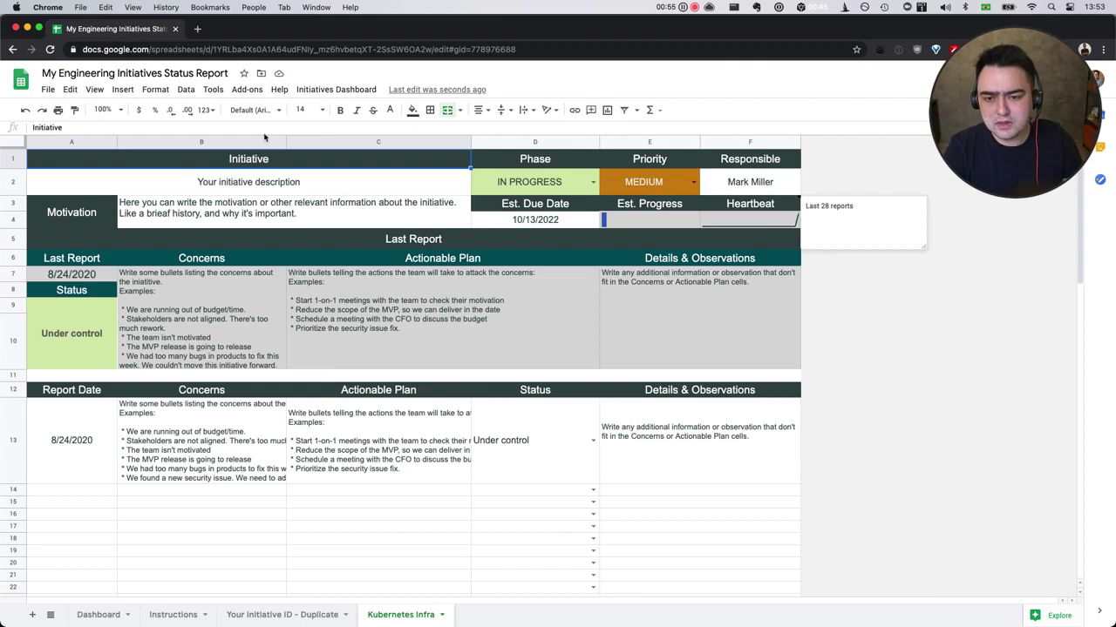
left_click(260, 181)
type("Kubene")
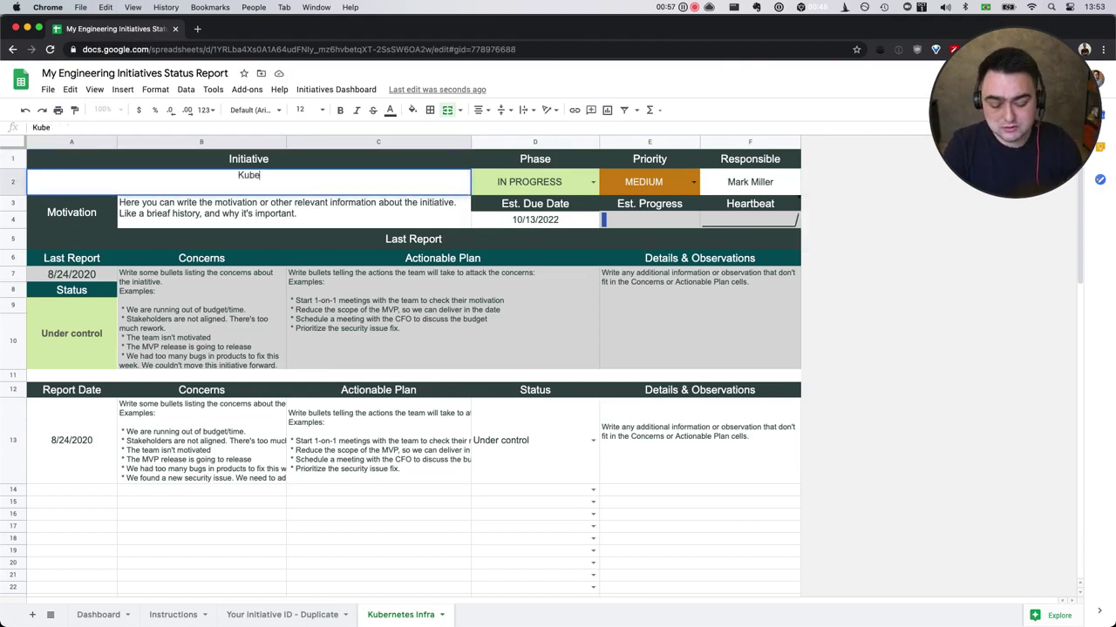
key("BackSpace")
key("BackSpace")
type("rnetes Infra")
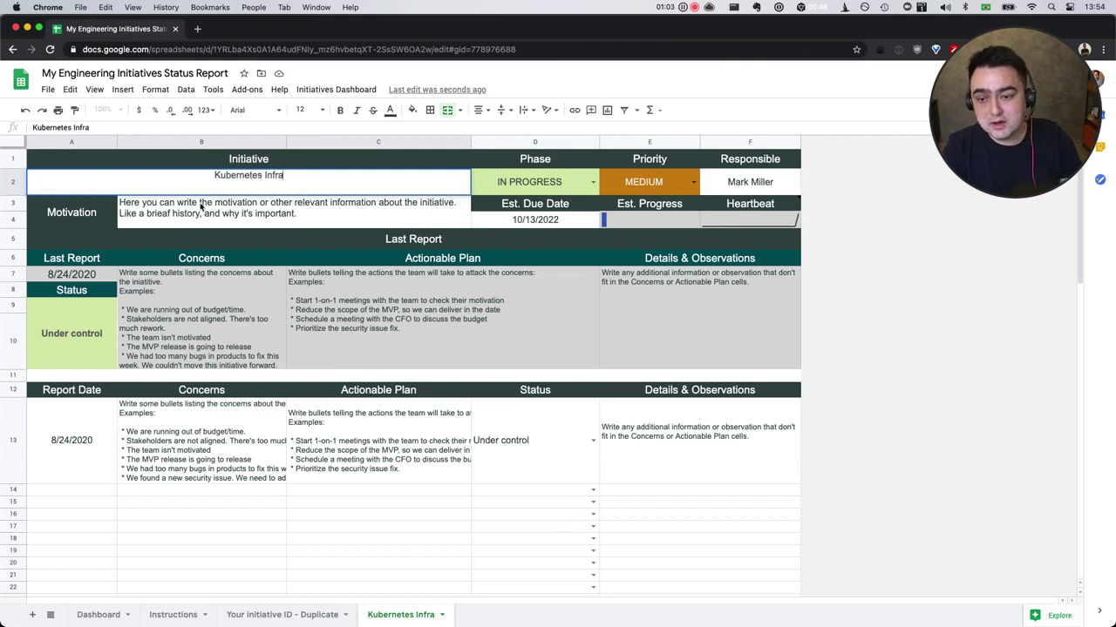
Enter the motivation 'Moving to Kubernetes will improve DevOps' in B3.
left_click(200, 207)
type("Mo")
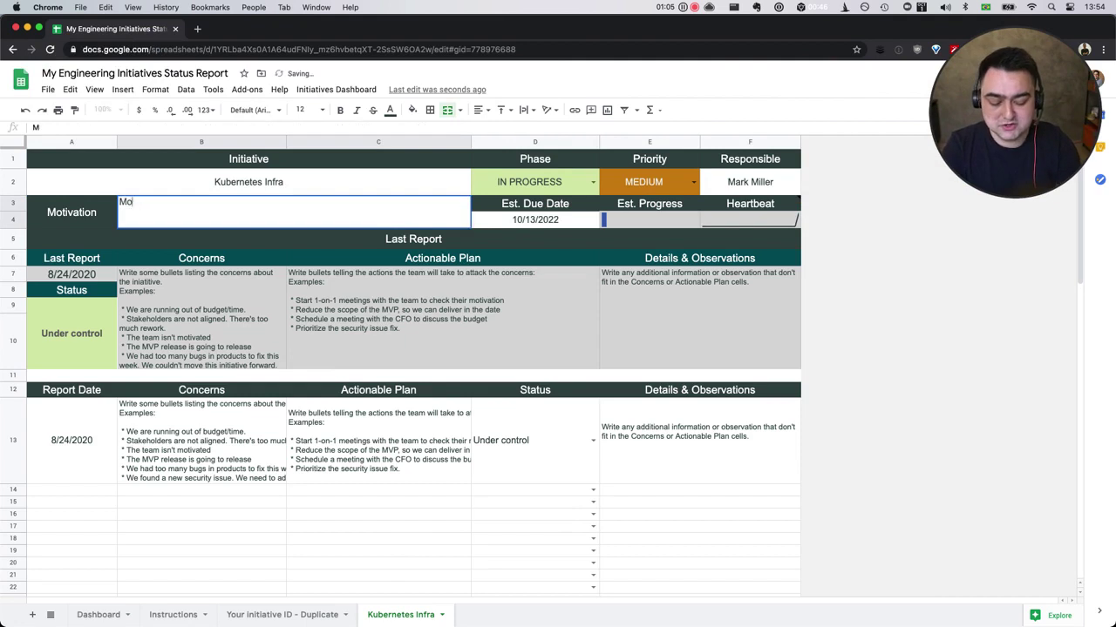
type("ving to Ku")
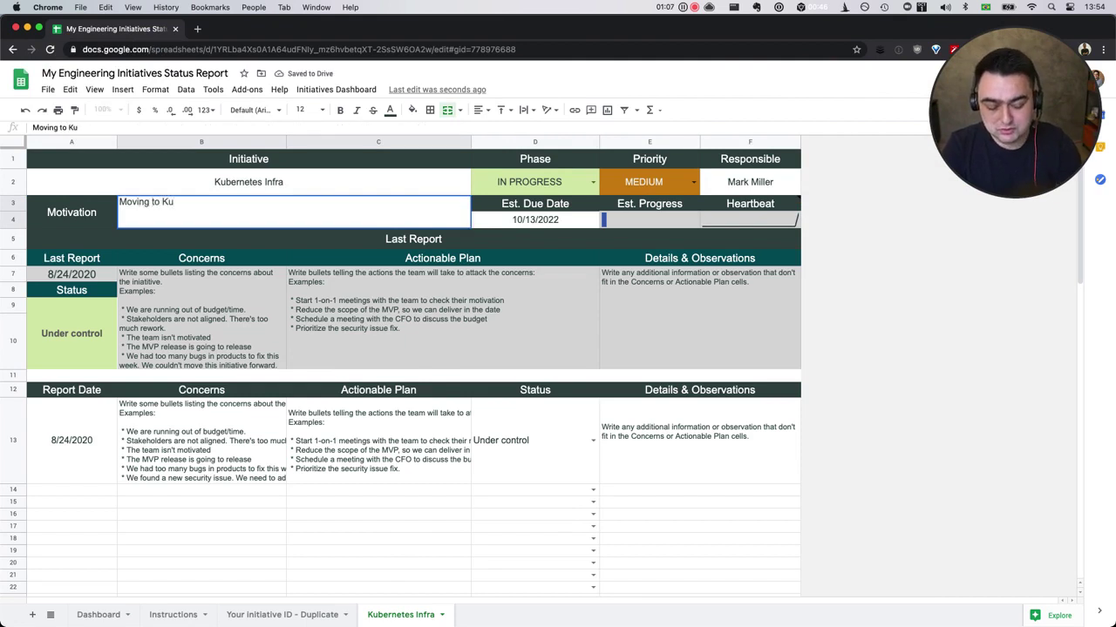
type("bene")
key("BackSpace")
key("BackSpace")
type("ernet")
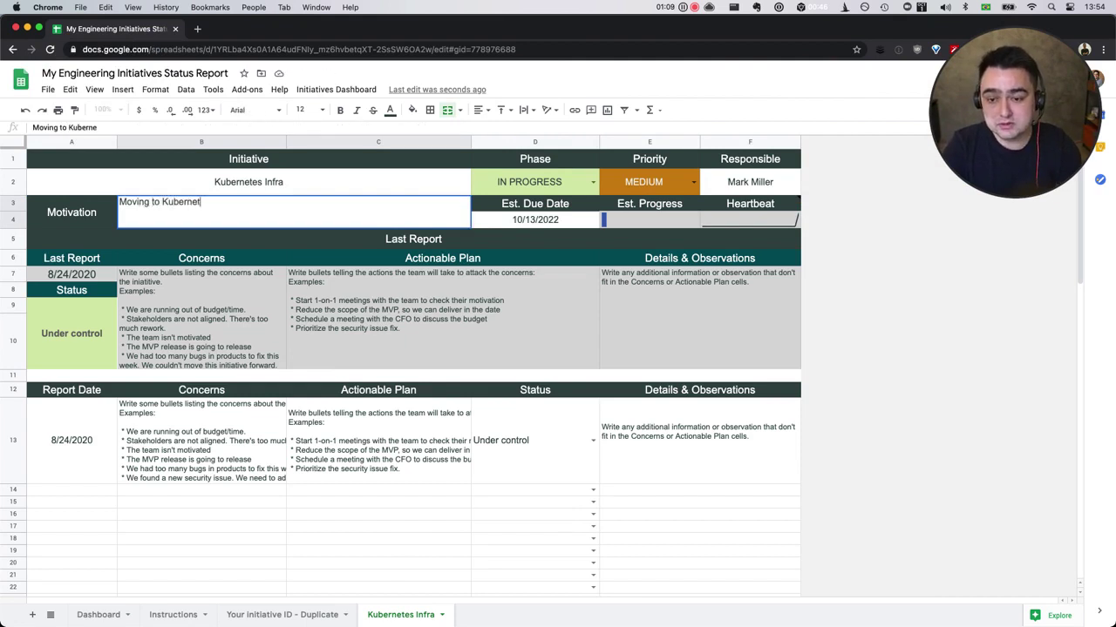
type("es will improve")
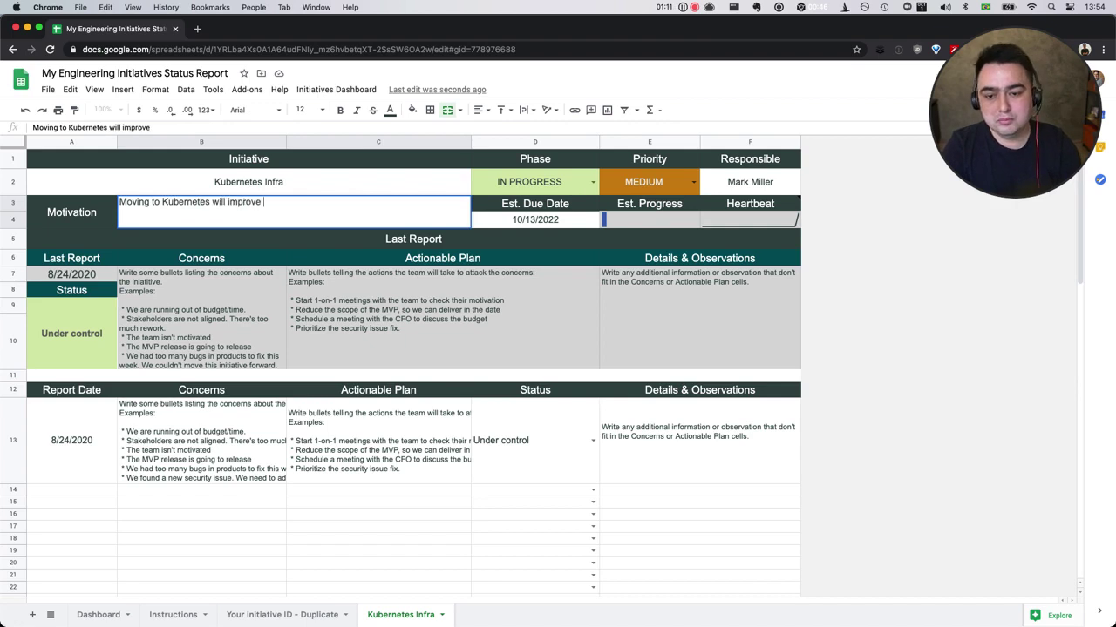
type(" DevO")
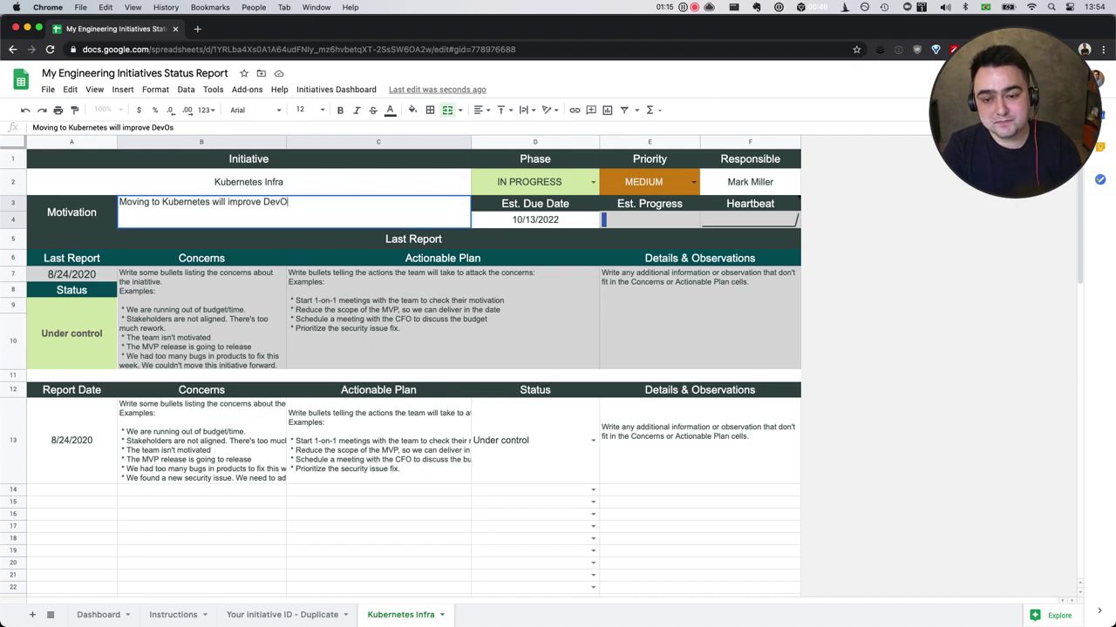
type("ps")
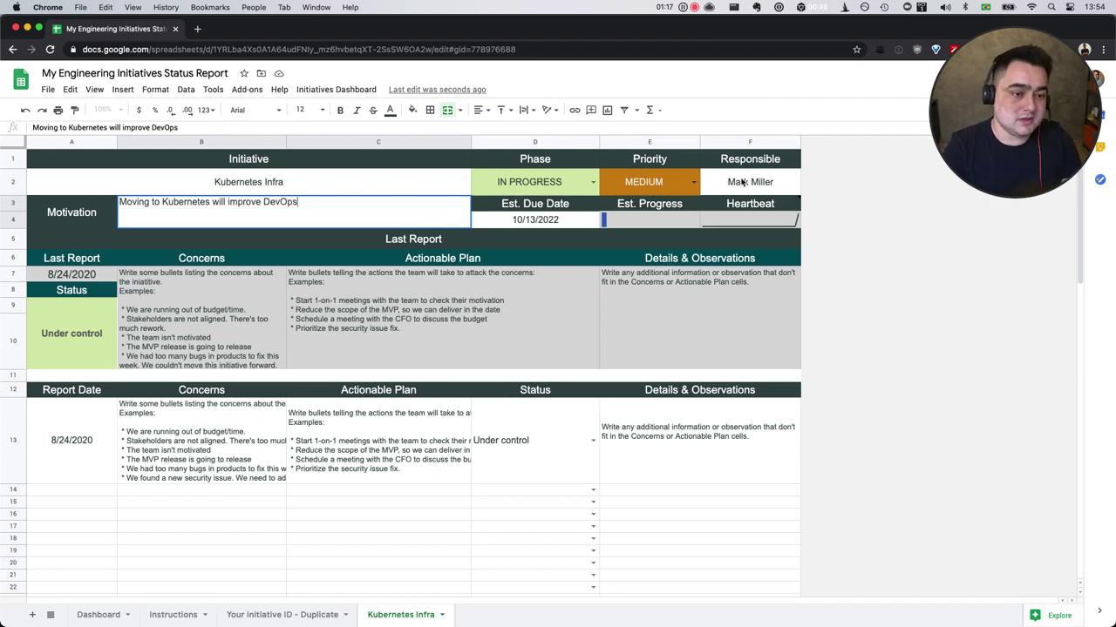
Replace the responsible person in F2 with the new owner's full name.
left_click(743, 183)
key("Return")
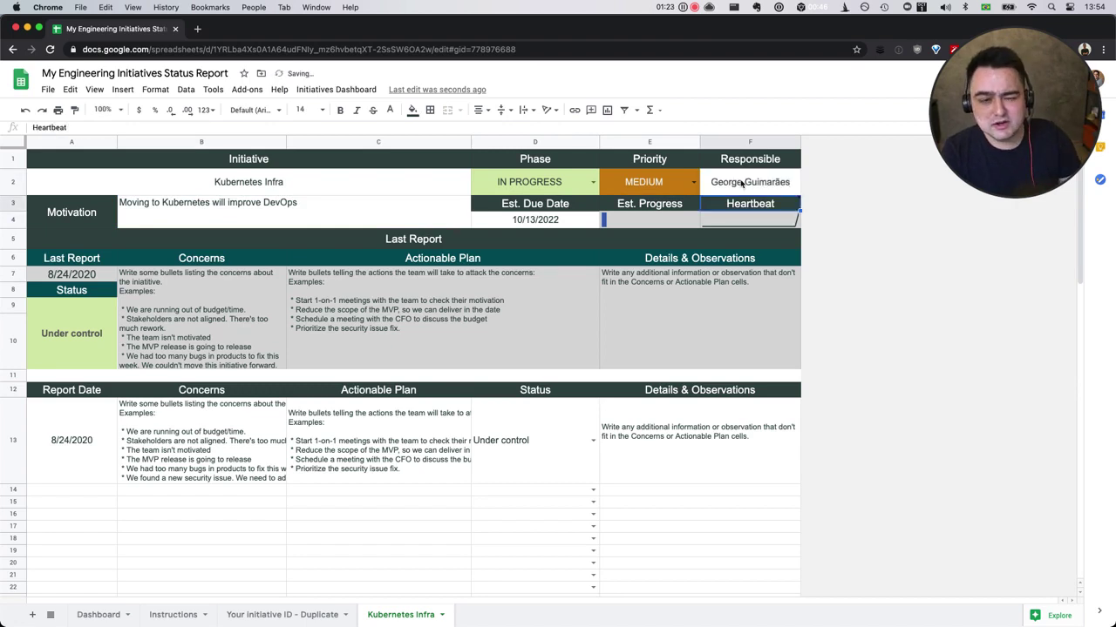
left_click(741, 183)
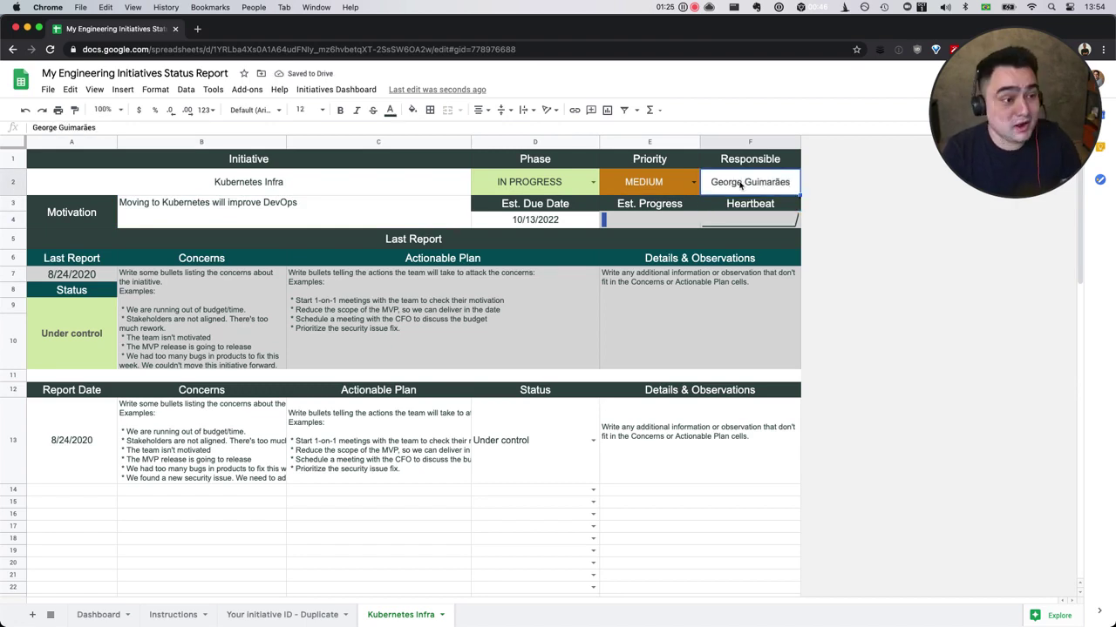
Change the estimated due date in D4 to 11/30/2022, then select the sample report in row 13.
left_click(563, 222)
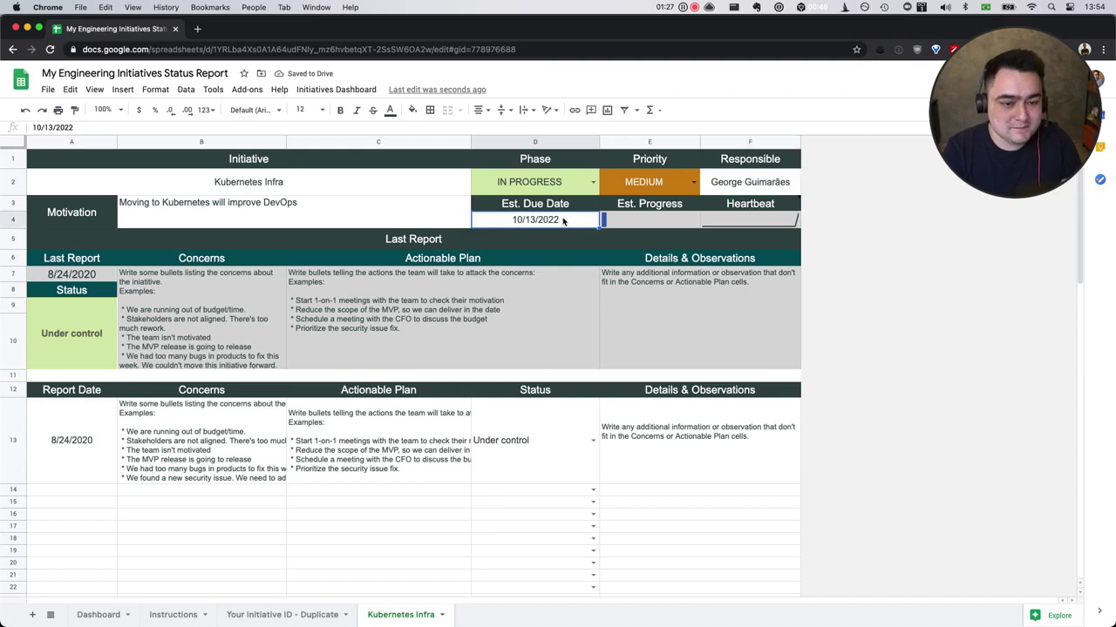
double_click(549, 222)
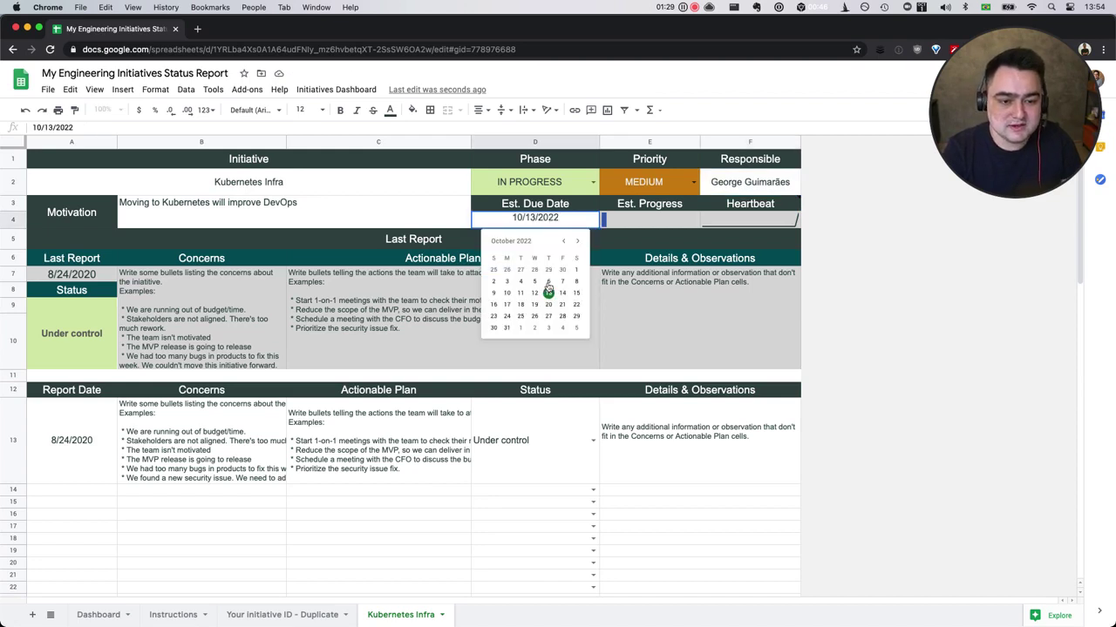
left_click(577, 240)
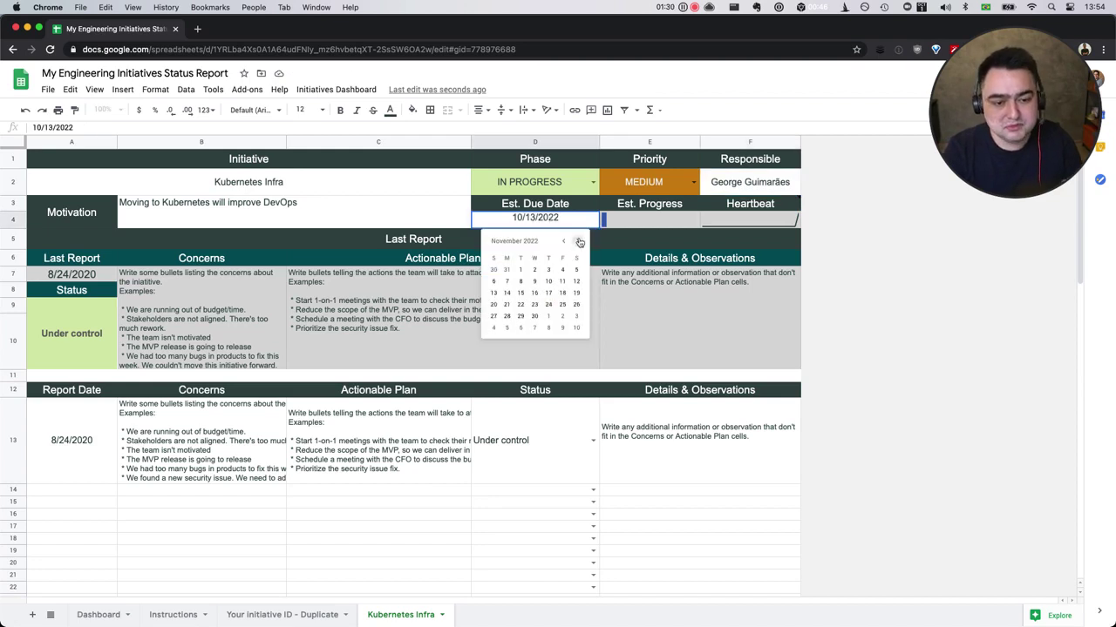
left_click(536, 316)
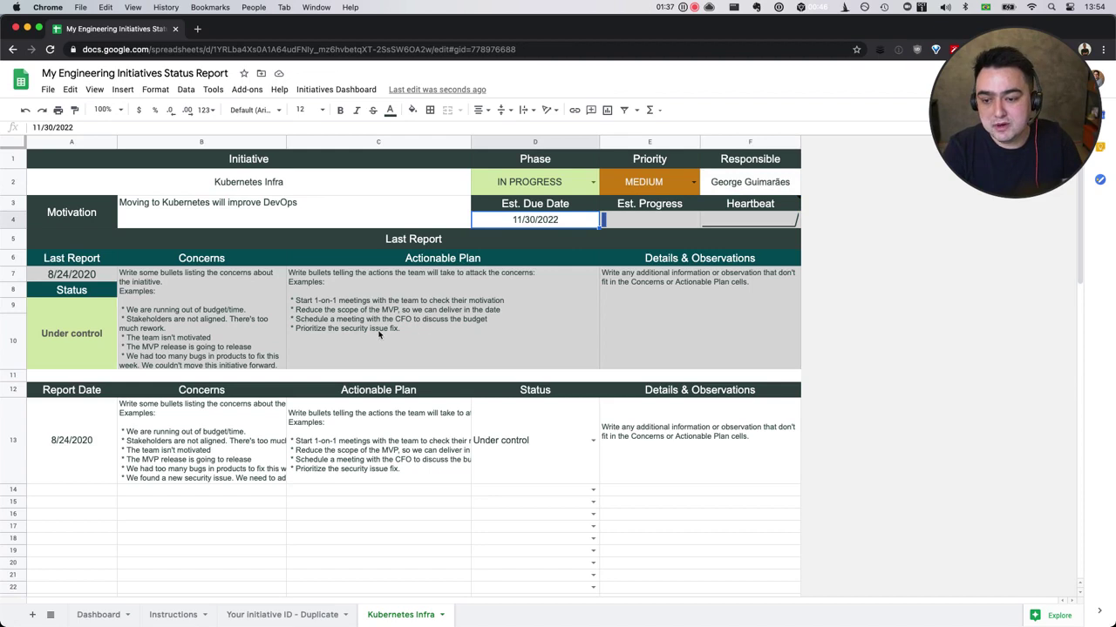
left_click_drag(52, 455, 742, 462)
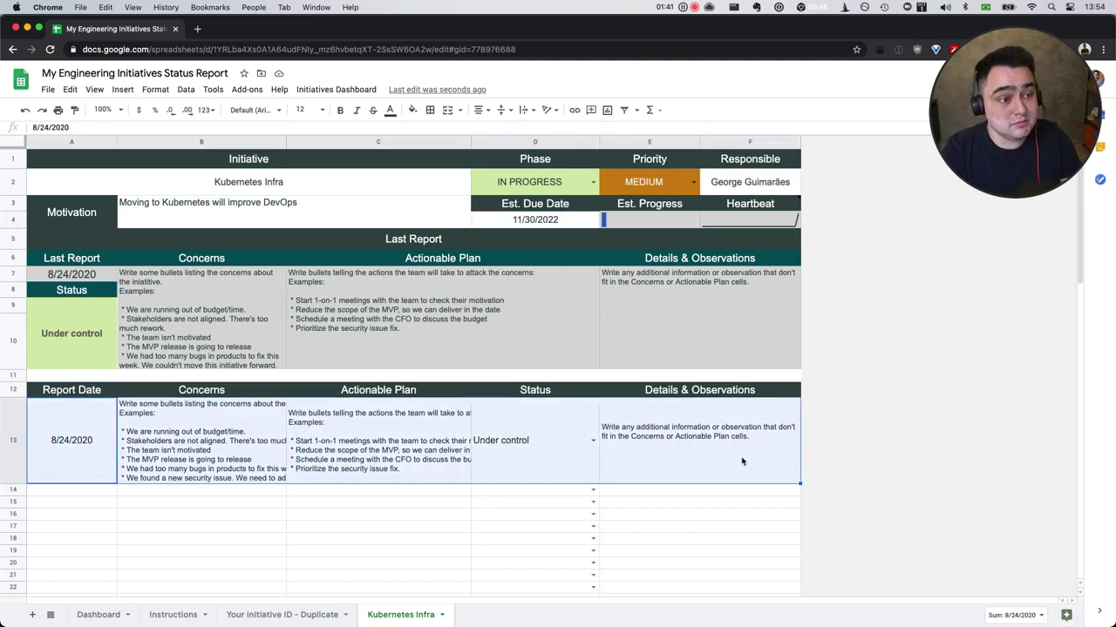
Add a 10/1/2020 report in row 14 with the concern '* Not sure if we need this'.
left_click(56, 493)
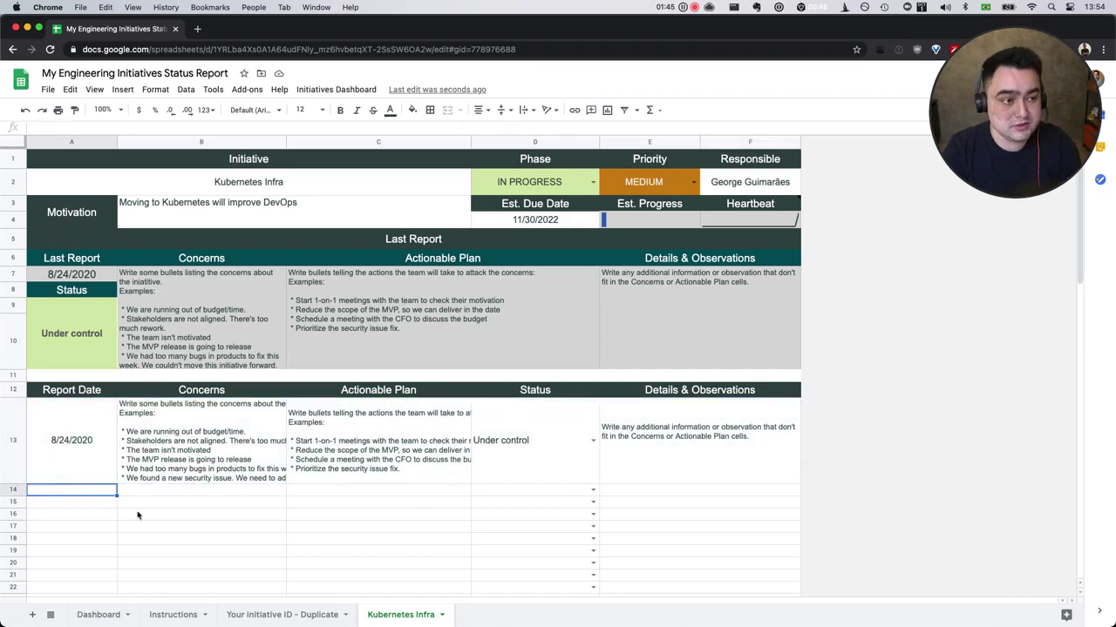
type("10/01")
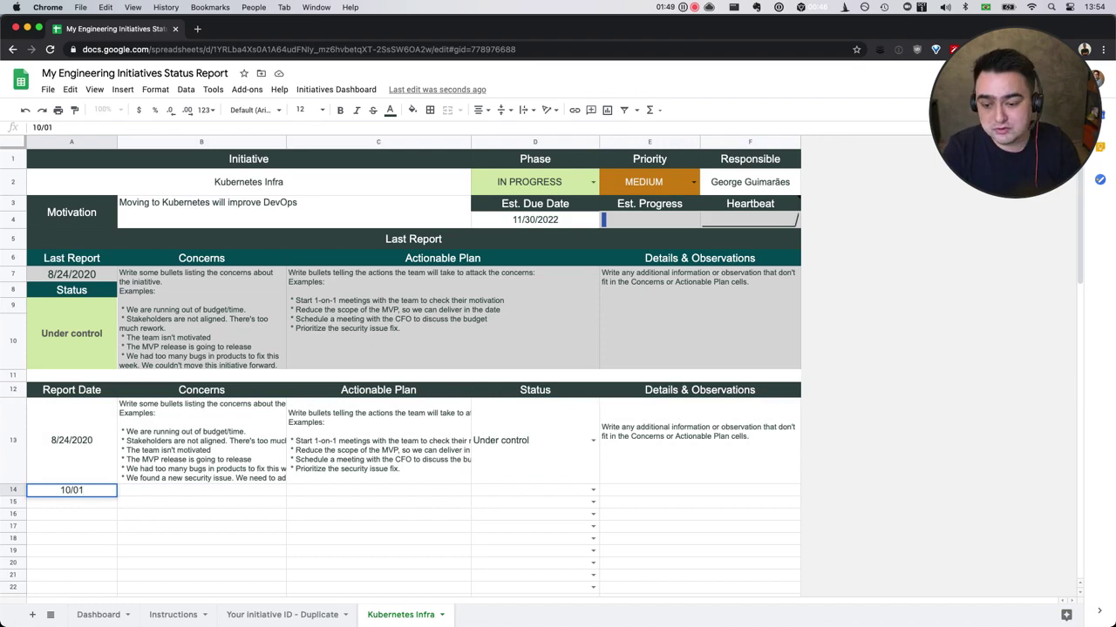
key("Tab")
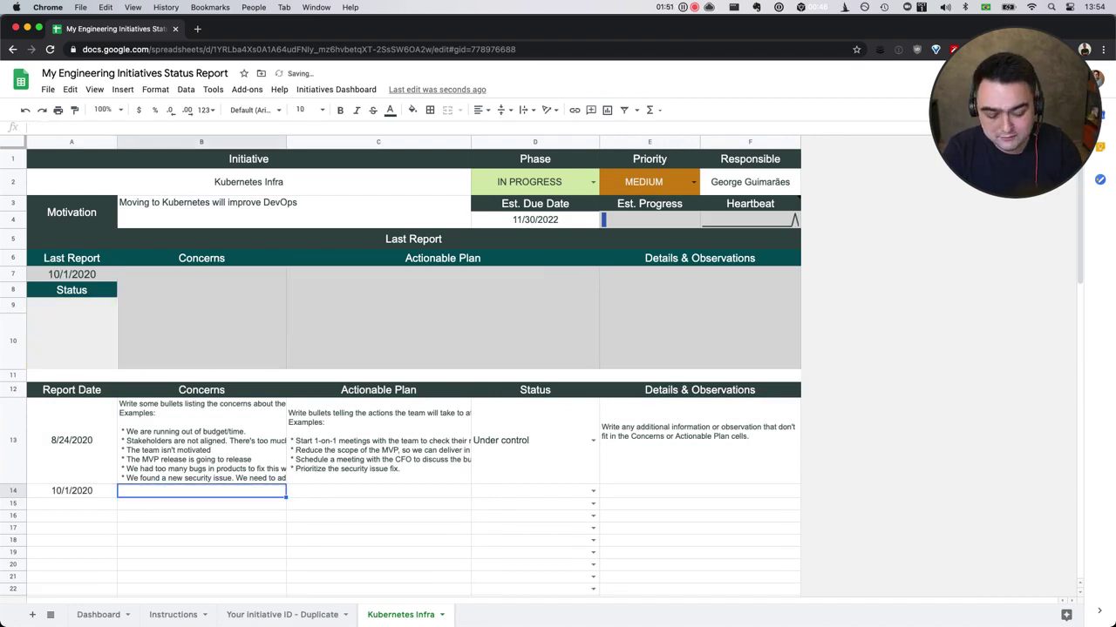
type("* Not sure if ")
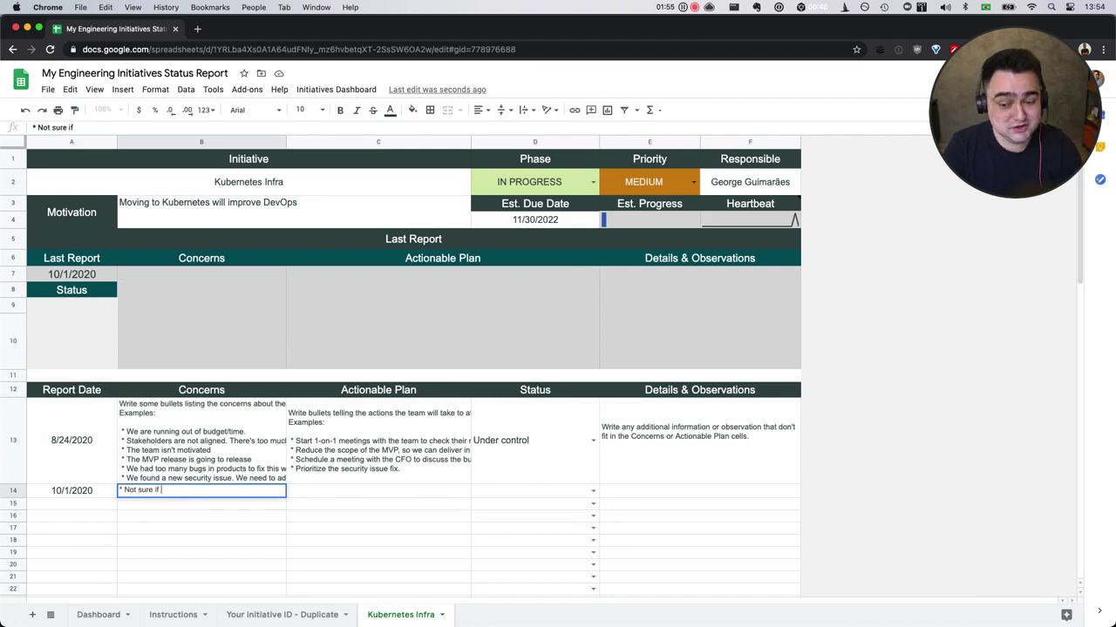
type("we need this")
key("ctrl+Return")
Fill C14's action plan with bullets '* Research a little bit more' and '* Talk to experts in the field'.
left_click(378, 491)
type("* ")
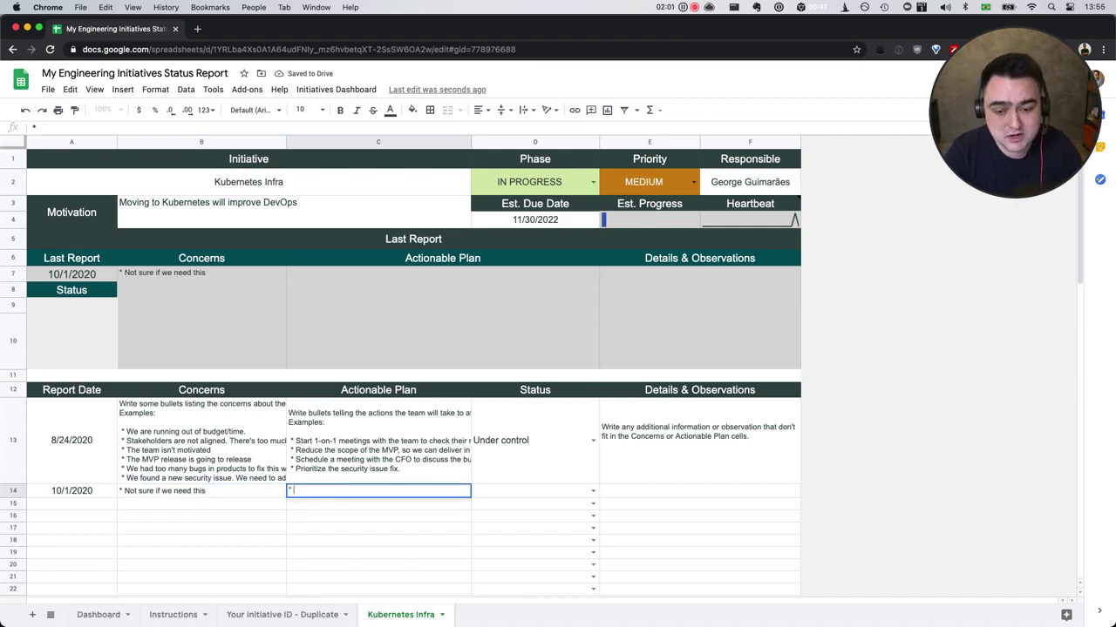
type("R")
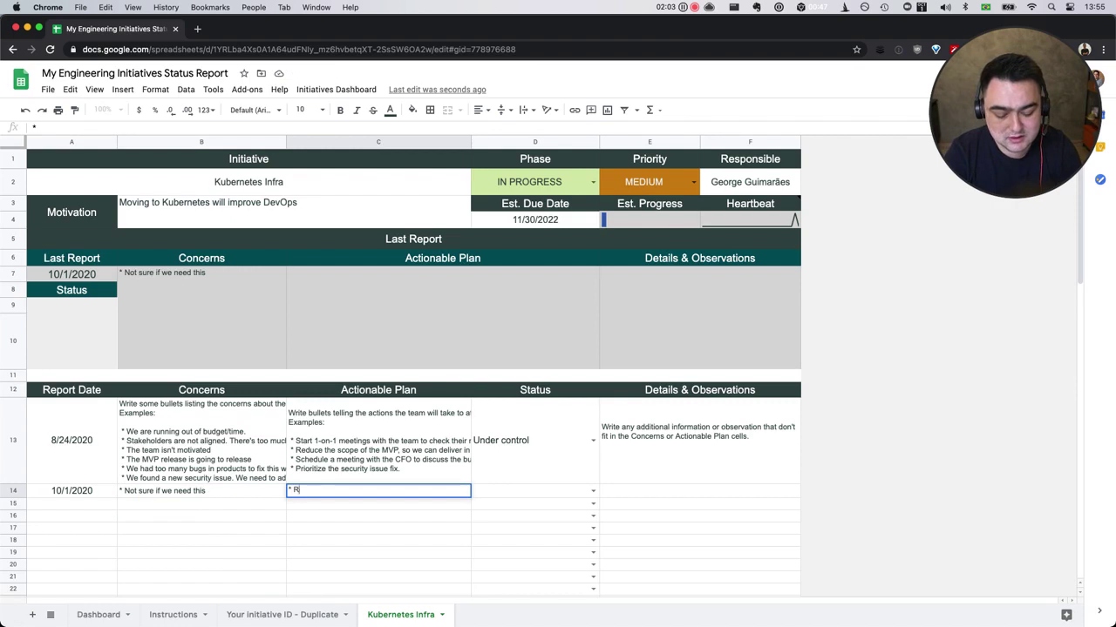
type("esearch a little bit more")
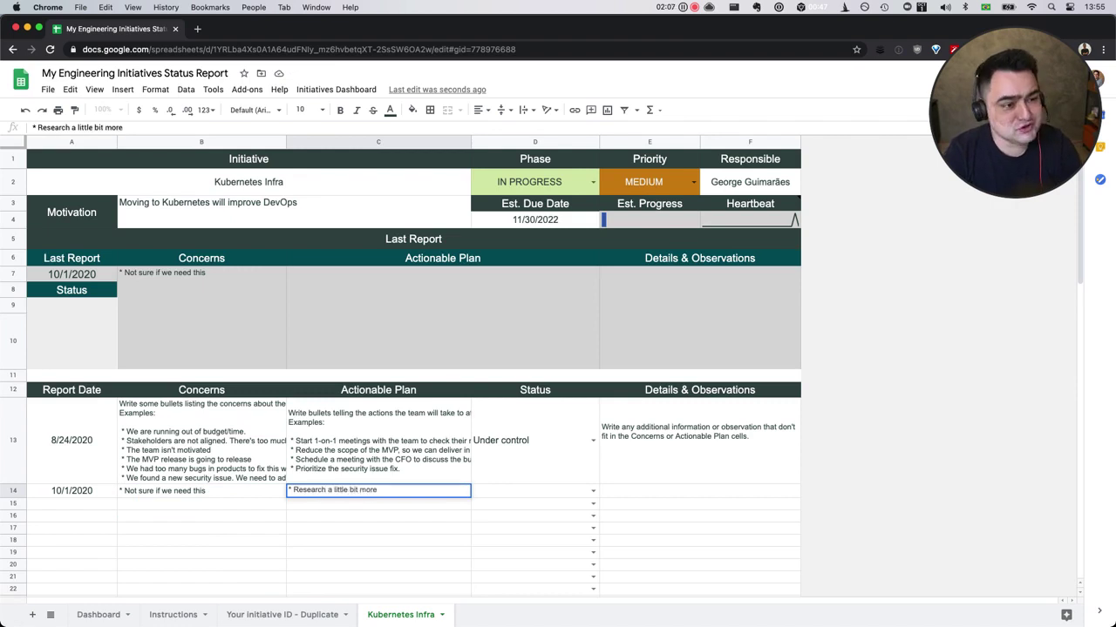
key("Up")
type("*")
key("Escape")
key("Down")
double_click(417, 491)
key("alt+Return")
type("* ")
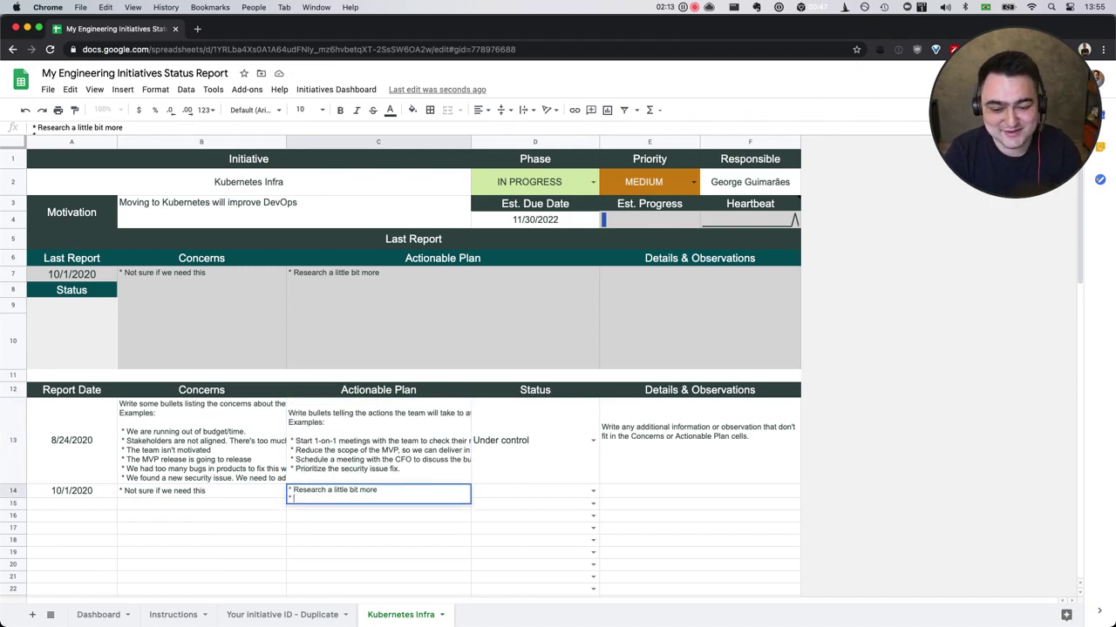
type("Talk to exper")
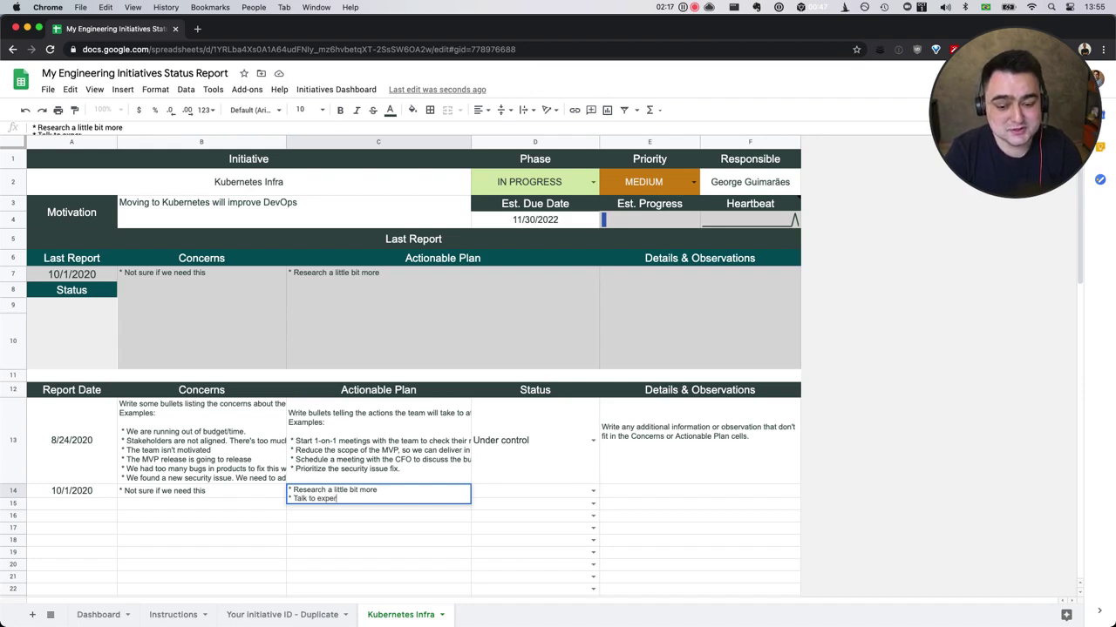
type("ts in the field")
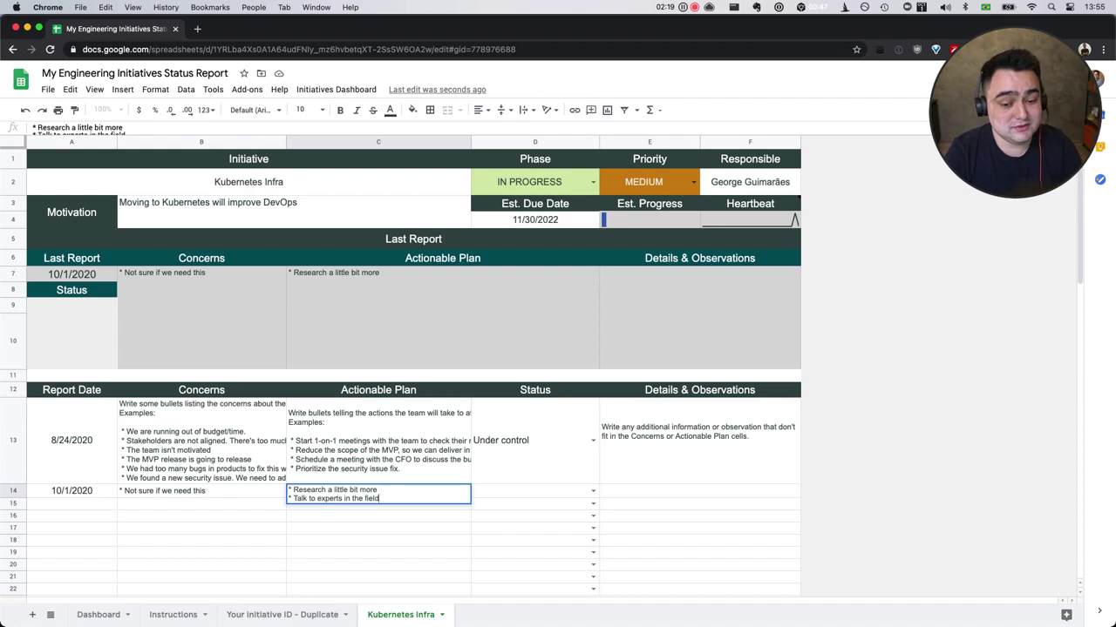
left_click(535, 496)
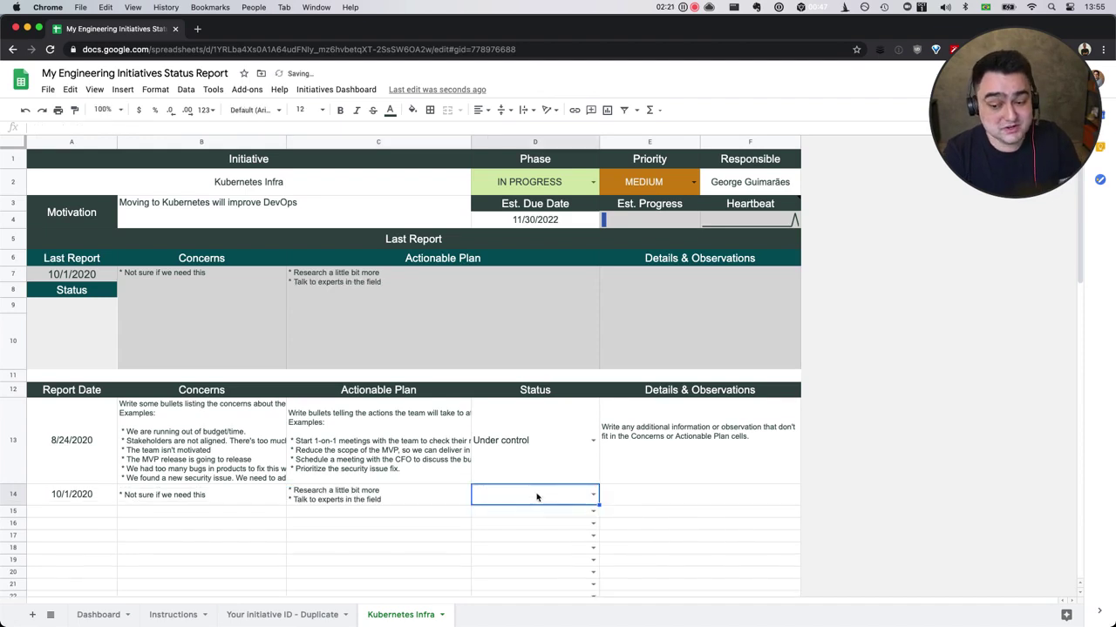
Set the 10/1/2020 report's status to Need immediate action and add the note '* Maybe go to Twitter about this?'.
left_click(593, 496)
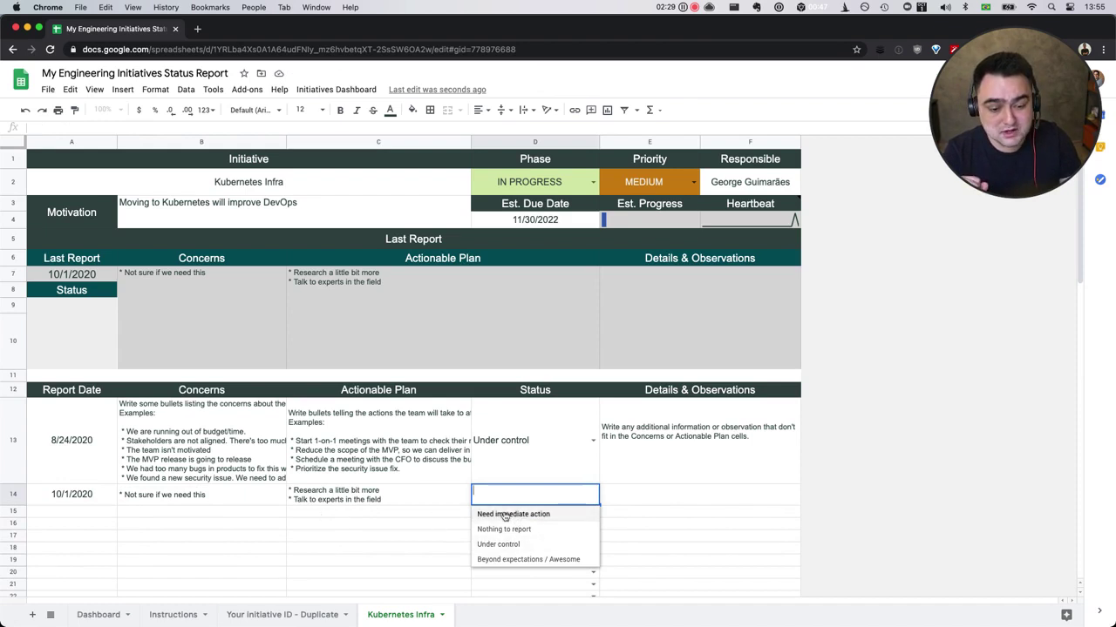
left_click(506, 515)
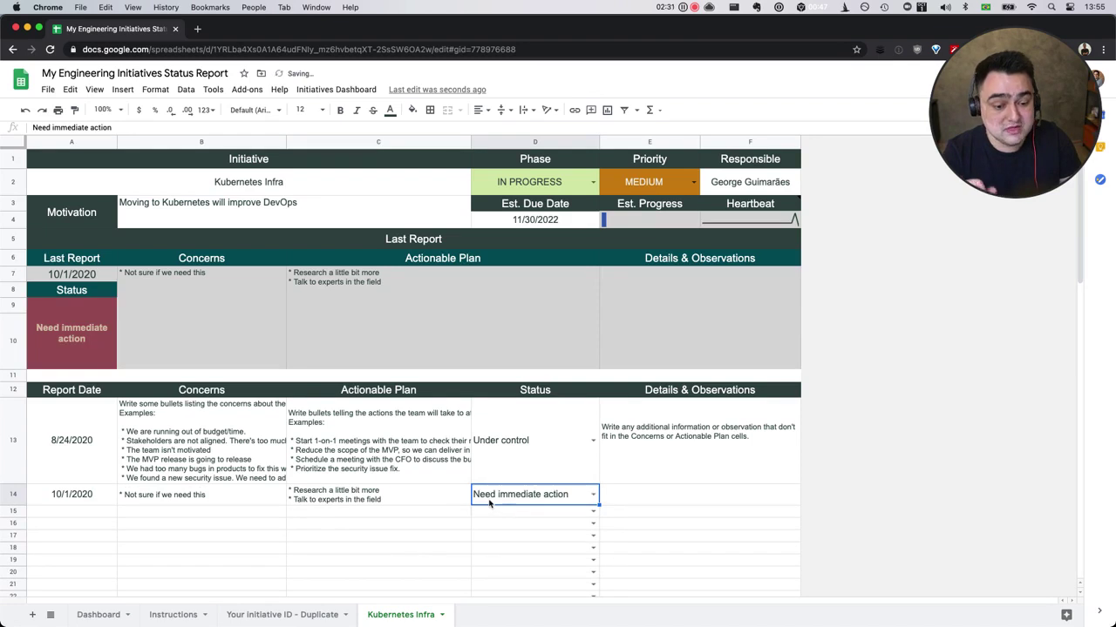
left_click(631, 498)
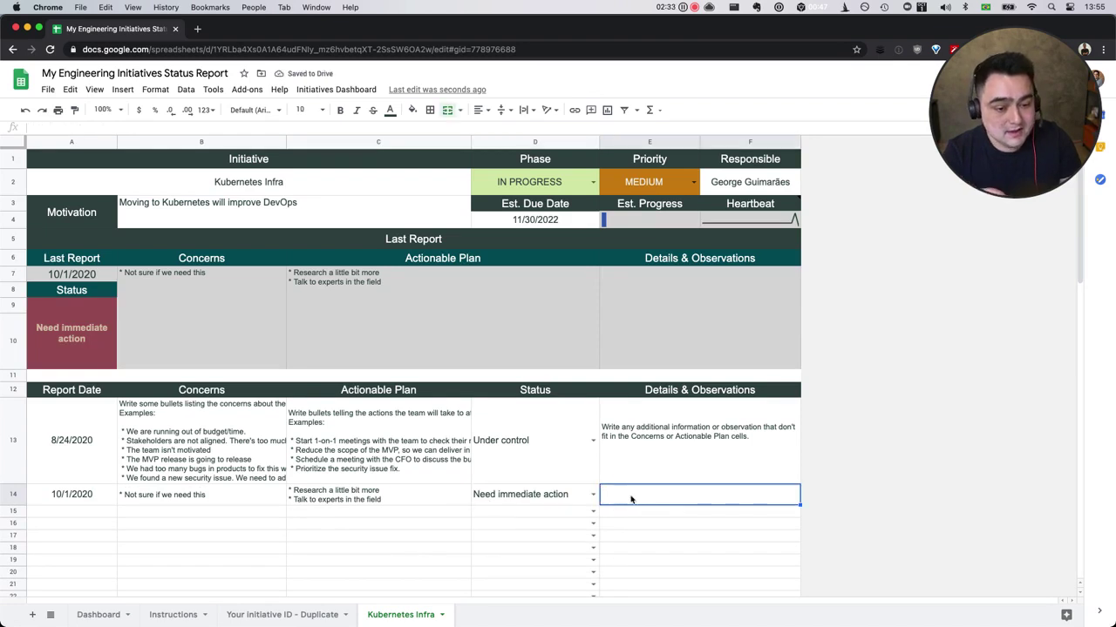
type("* ")
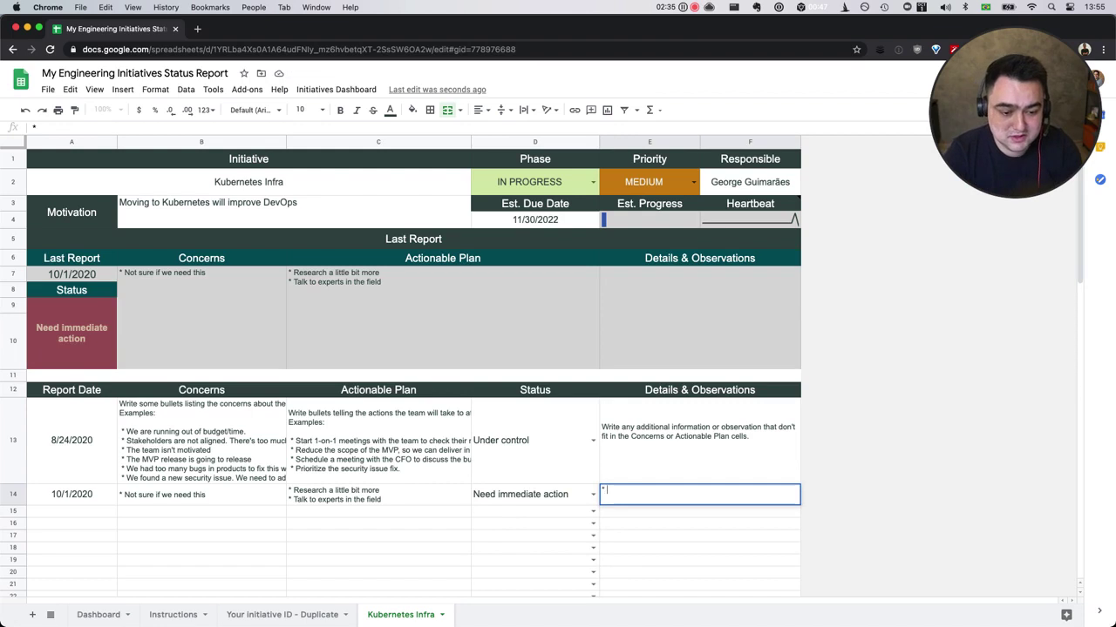
type("Maybe go to Twitte")
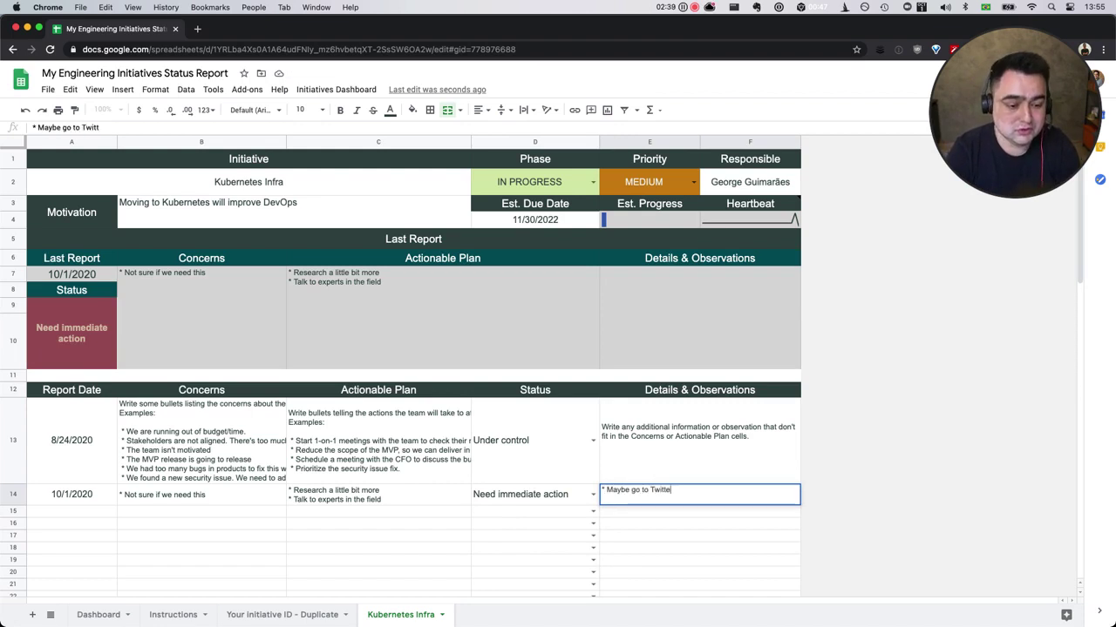
type("r about this?")
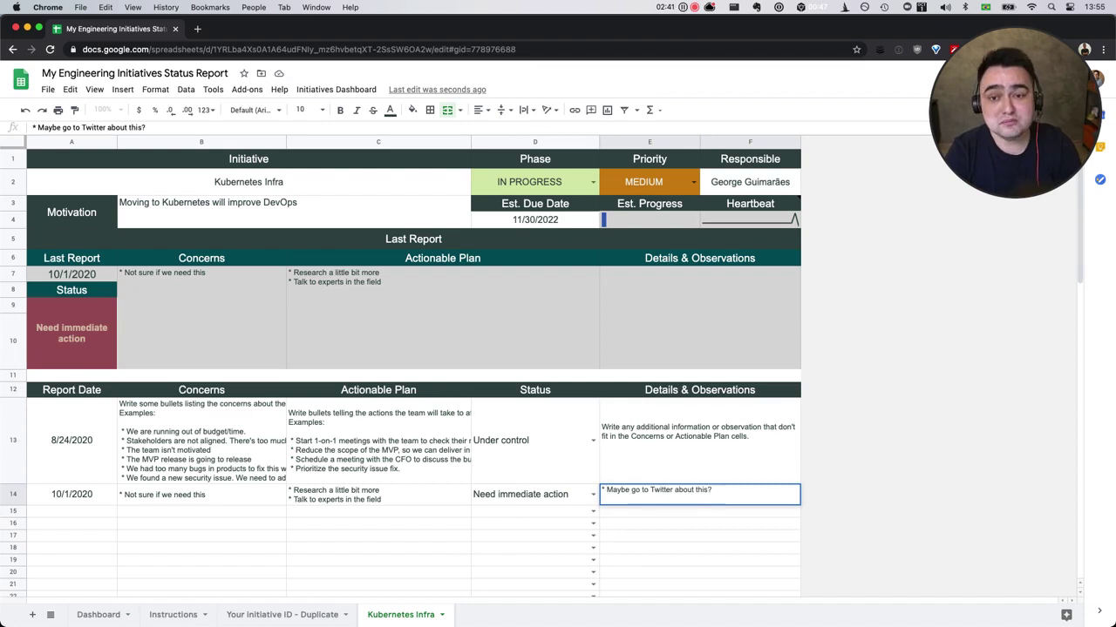
key("Return")
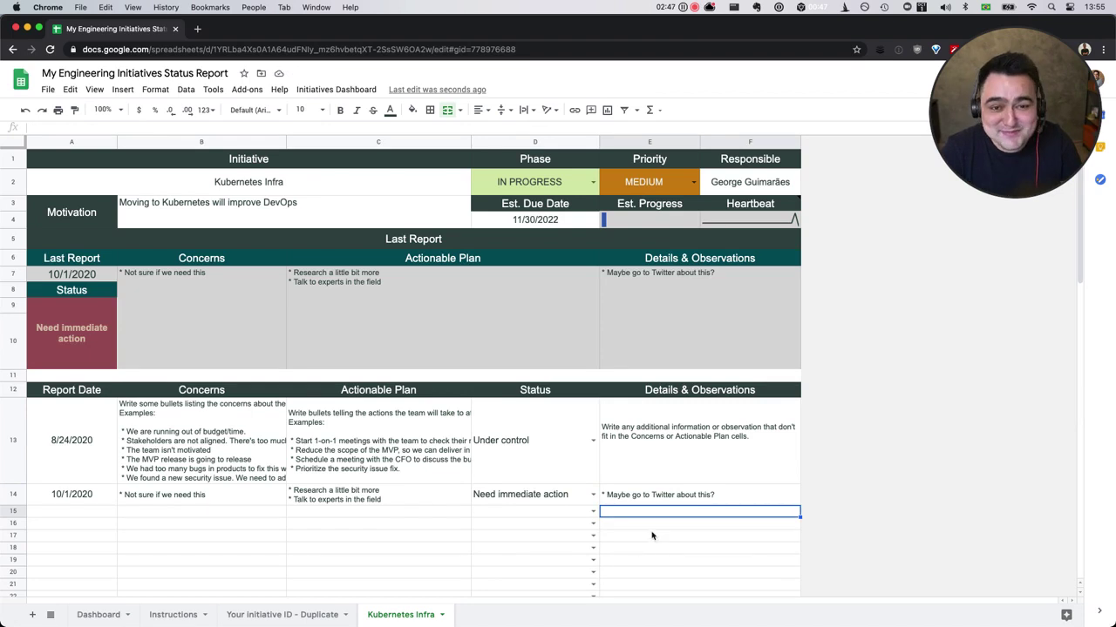
left_click(685, 503)
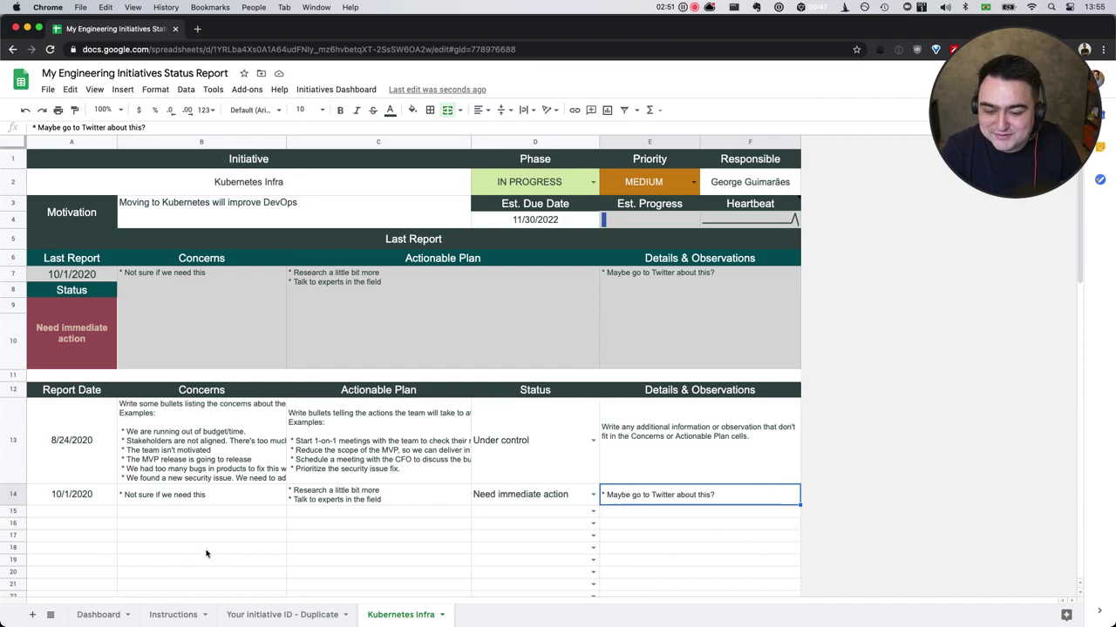
left_click_drag(73, 448, 717, 450)
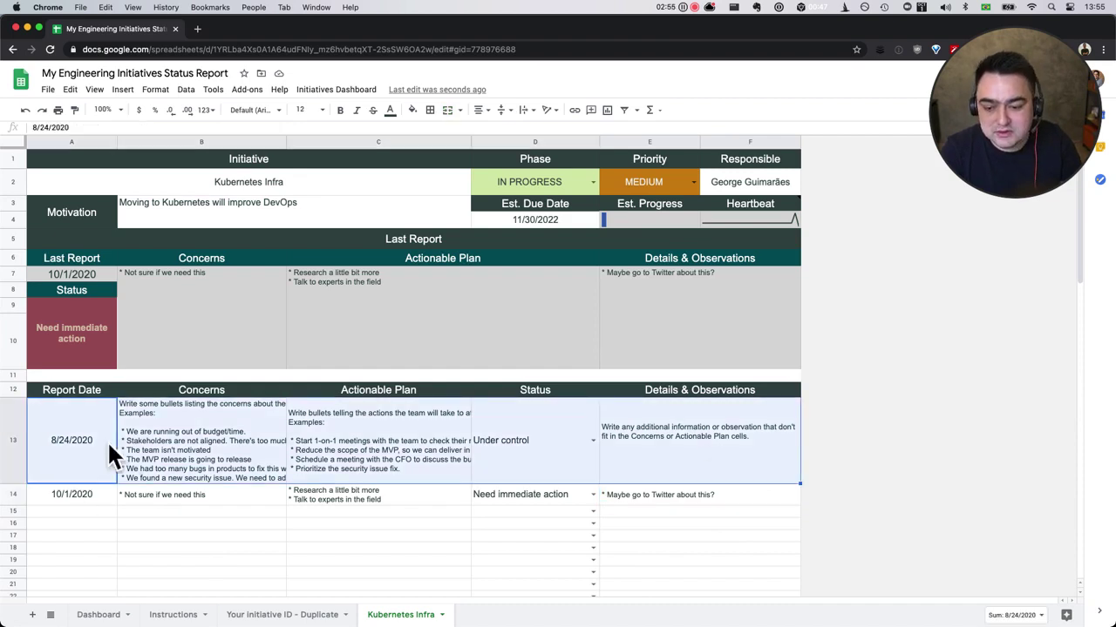
left_click(70, 501)
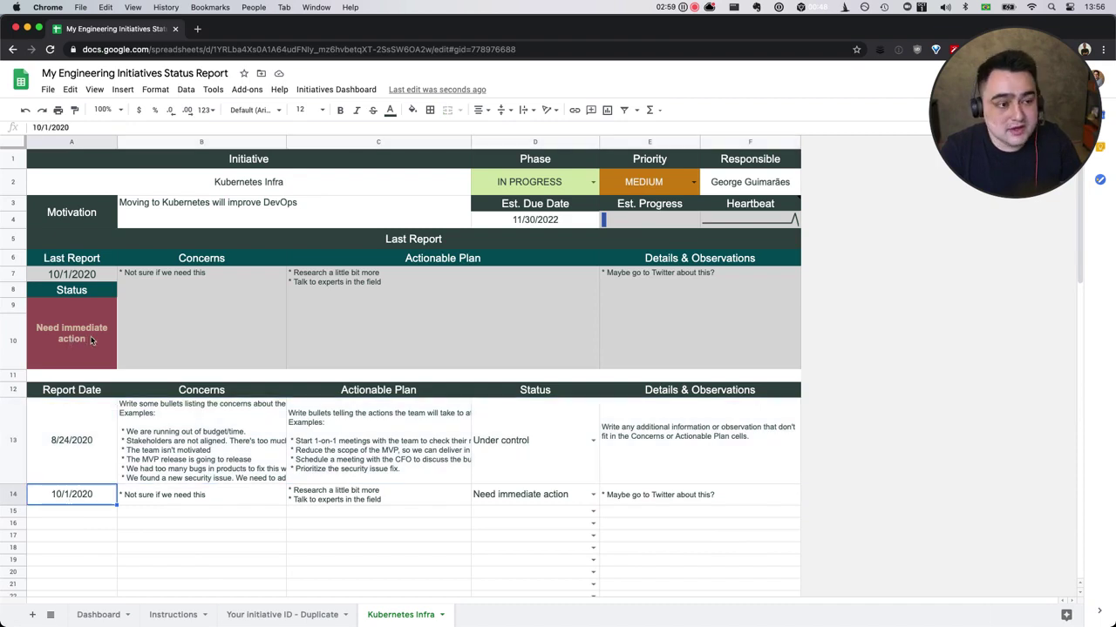
left_click(93, 263)
left_click_drag(94, 265, 685, 325)
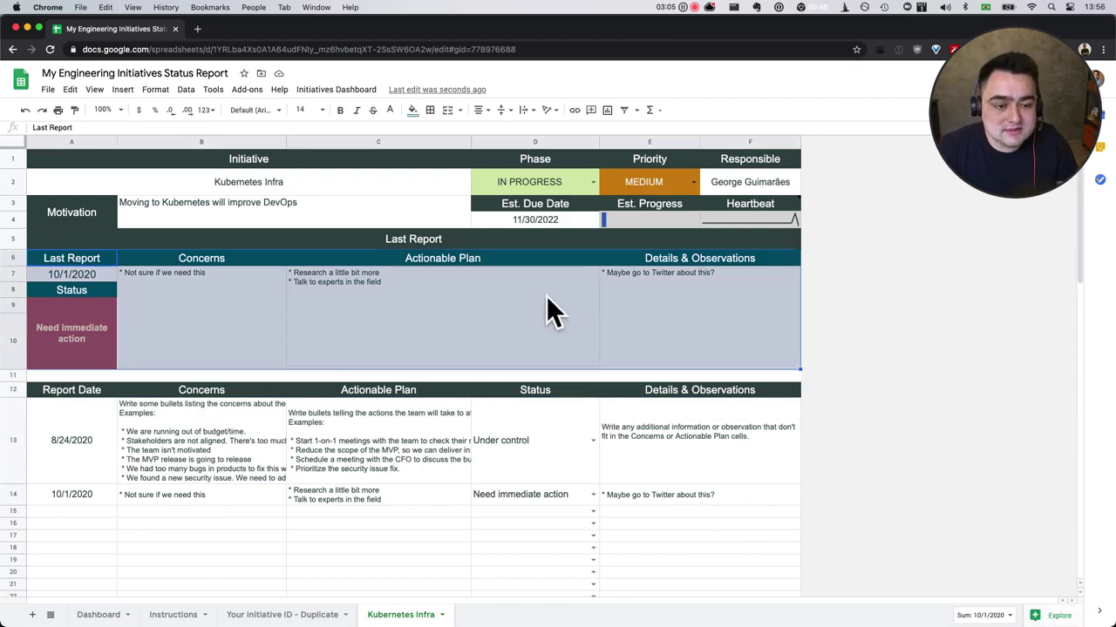
left_click(414, 354)
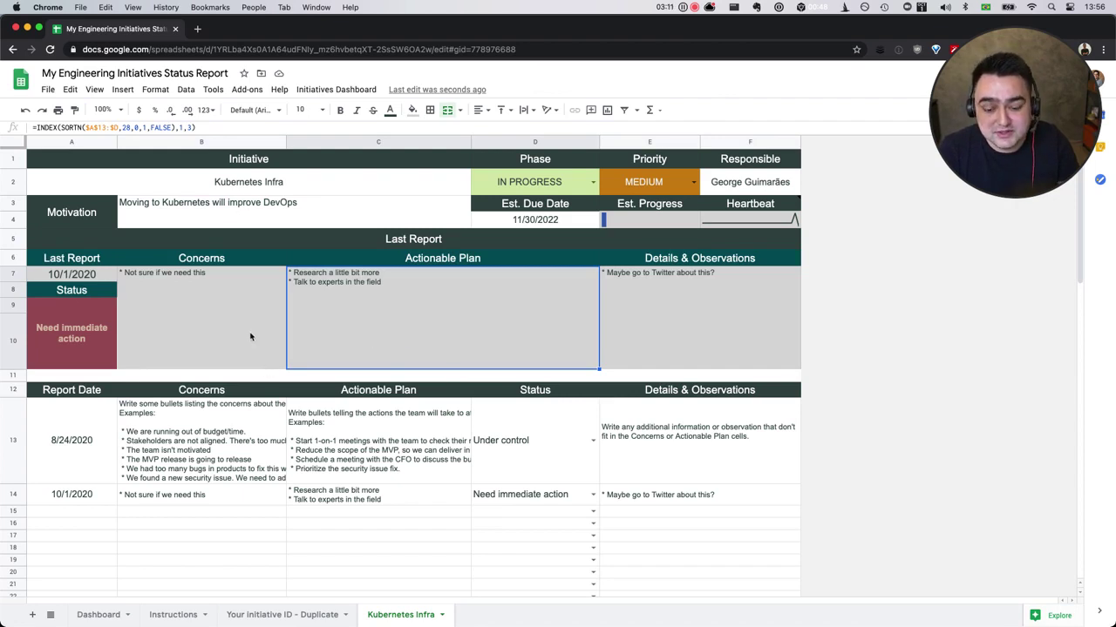
On the Dashboard sheet, run Initiatives Dashboard > Refresh to trigger the script authorization prompt.
left_click(104, 617)
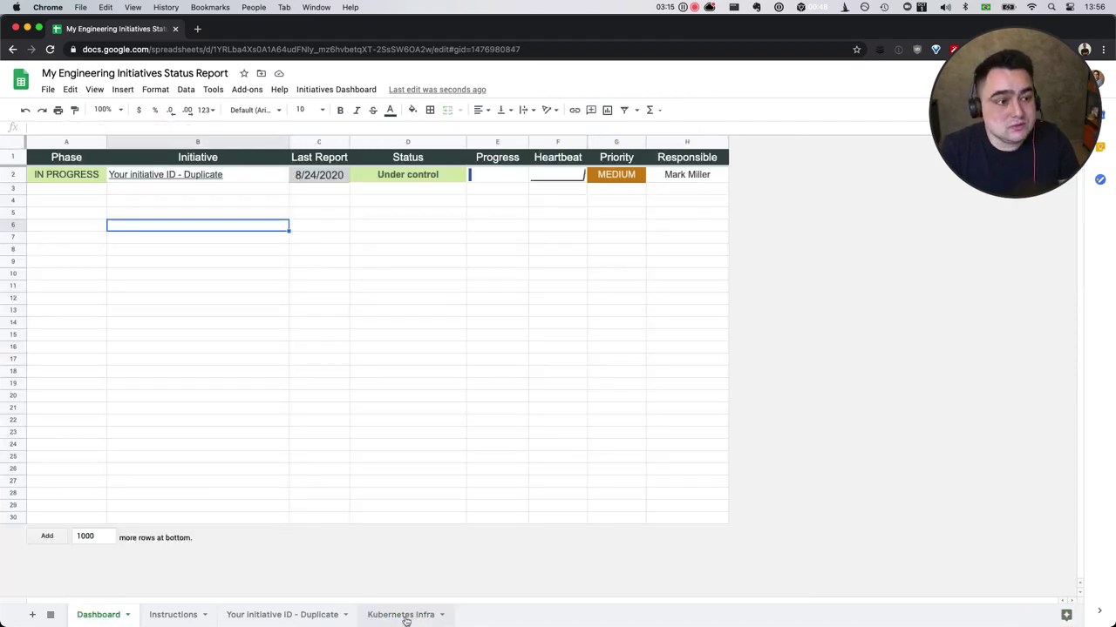
left_click(89, 214)
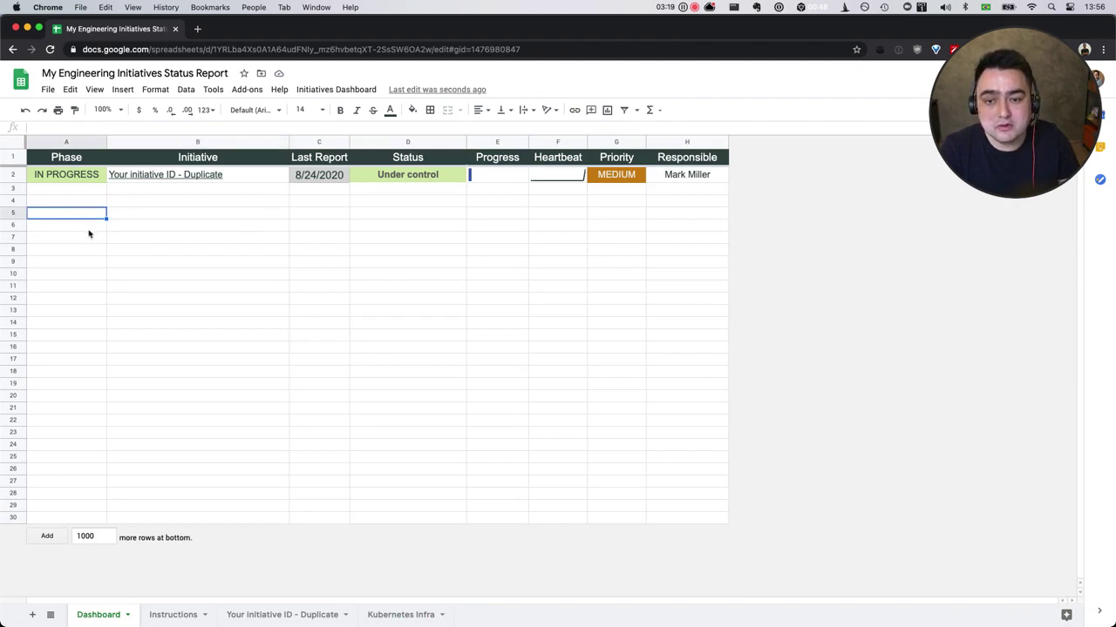
left_click(325, 95)
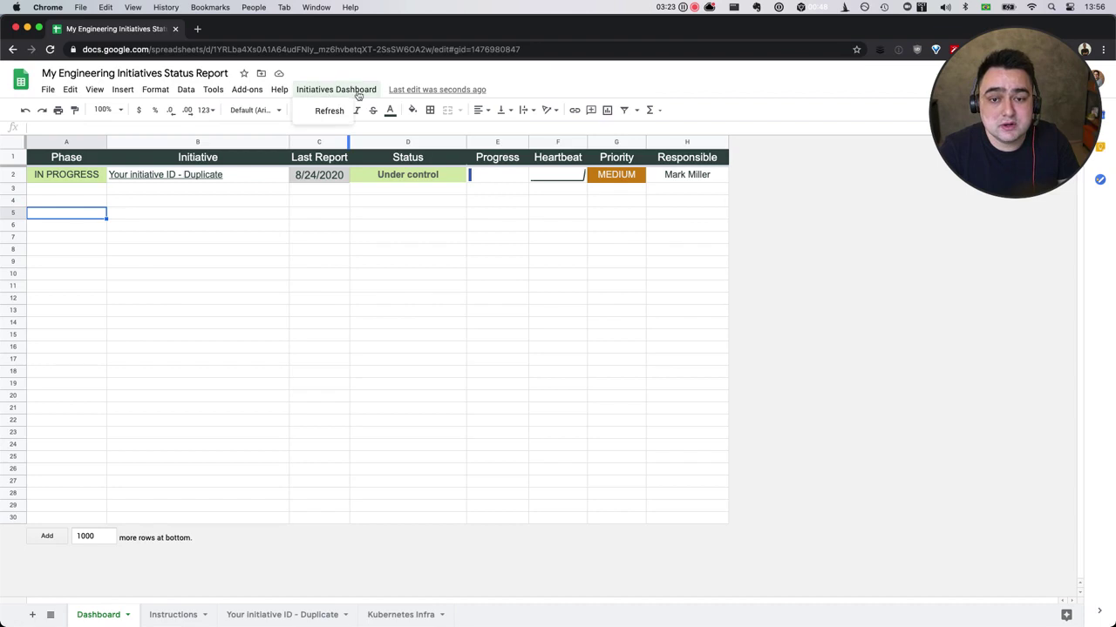
left_click(330, 111)
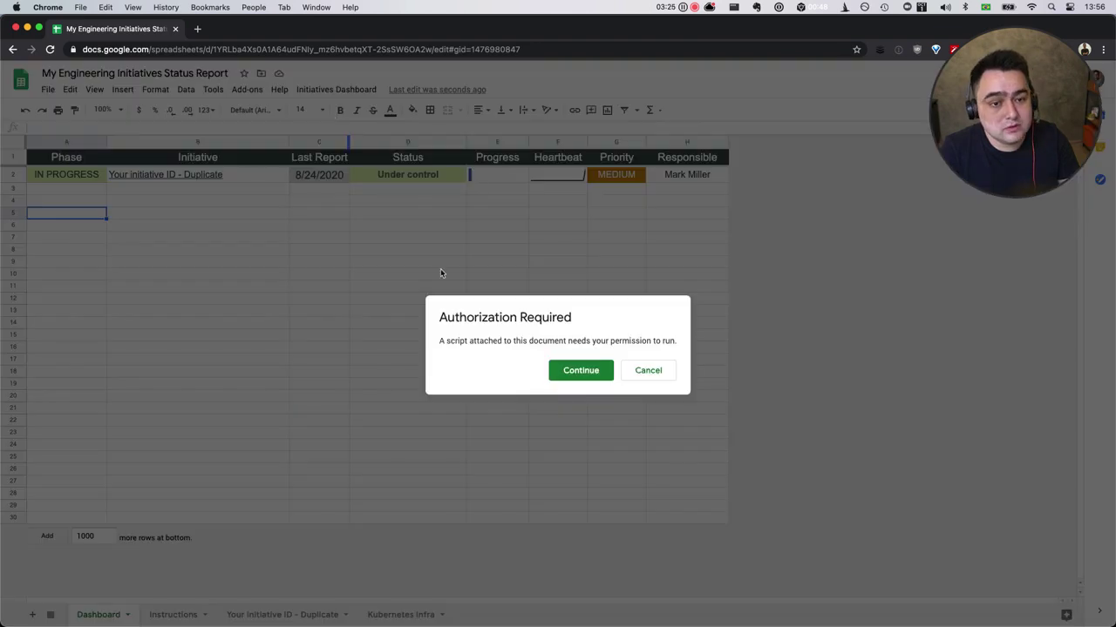
Authorize the dashboard script with the Google account and allow its spreadsheet access.
left_click(571, 375)
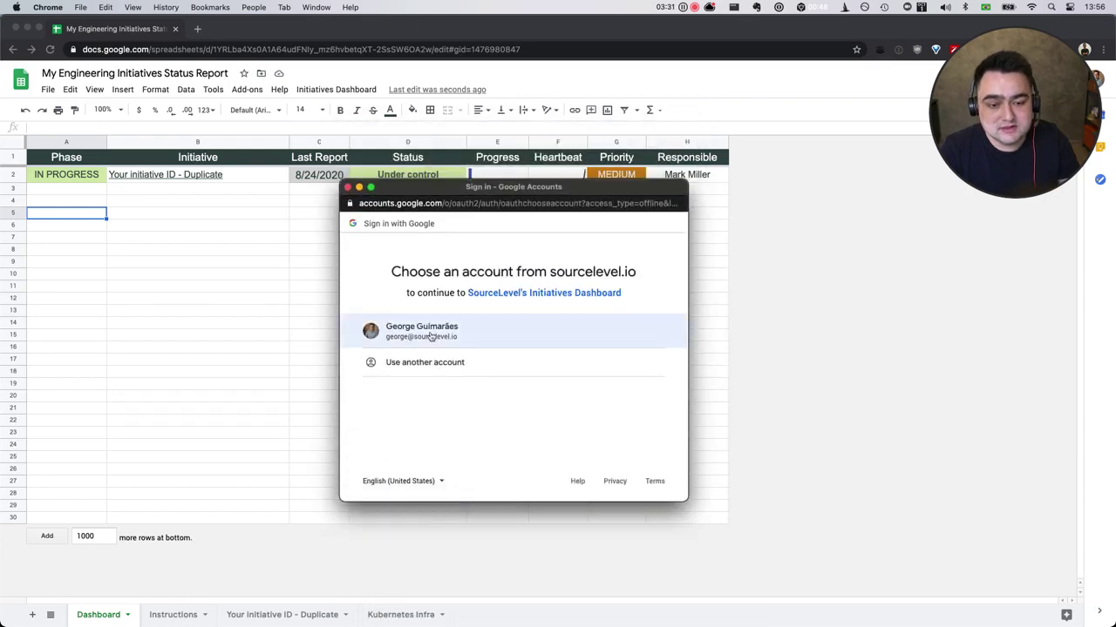
left_click(429, 336)
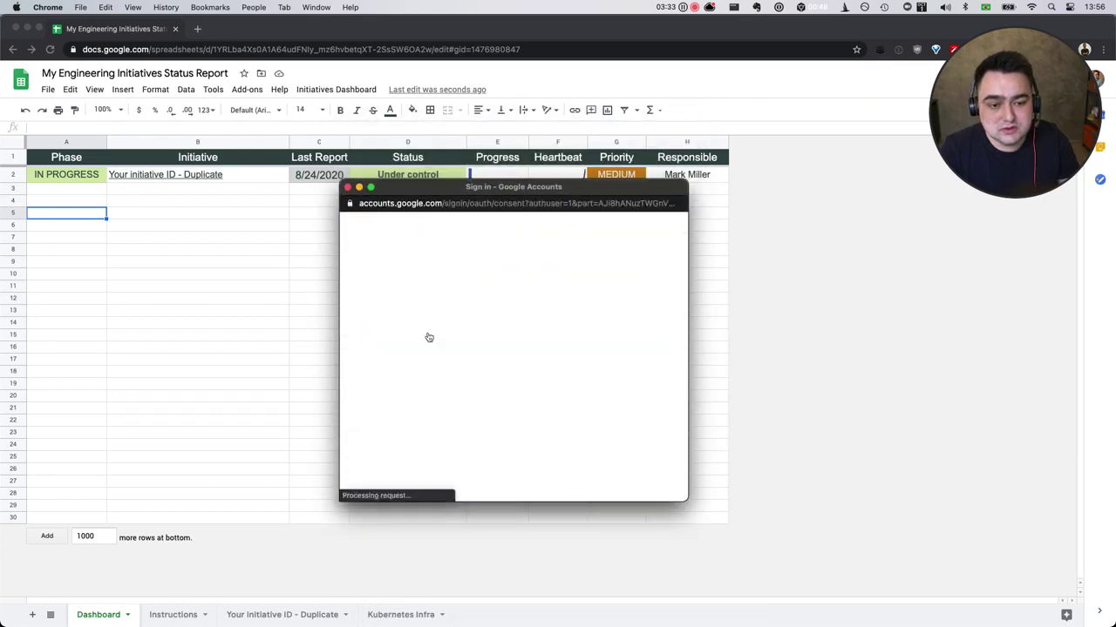
scroll(427, 360, "down", 3)
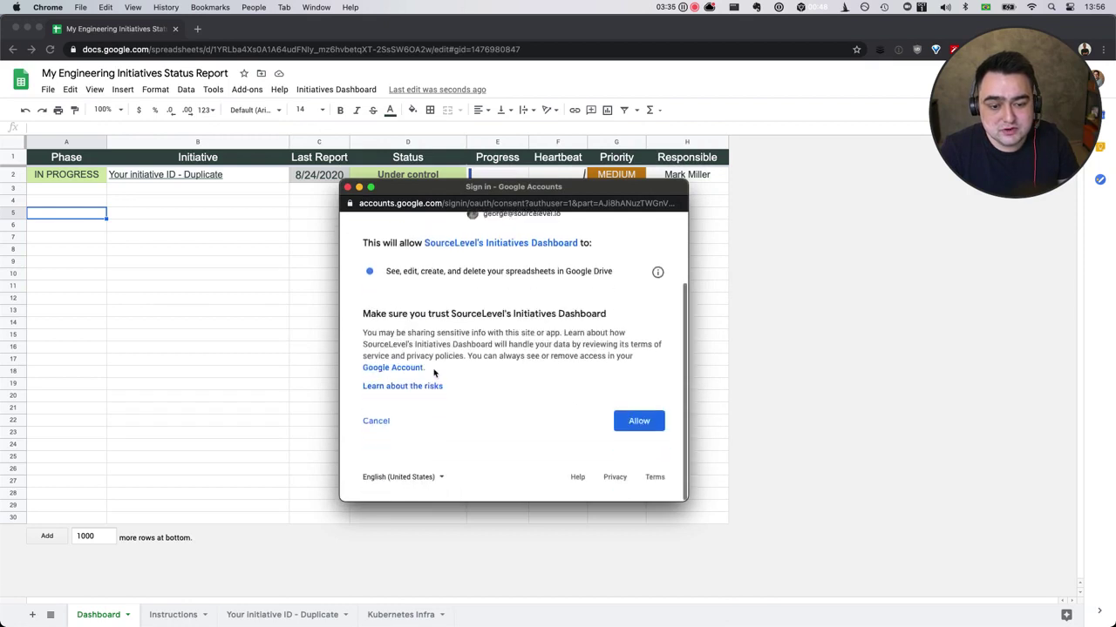
left_click(643, 430)
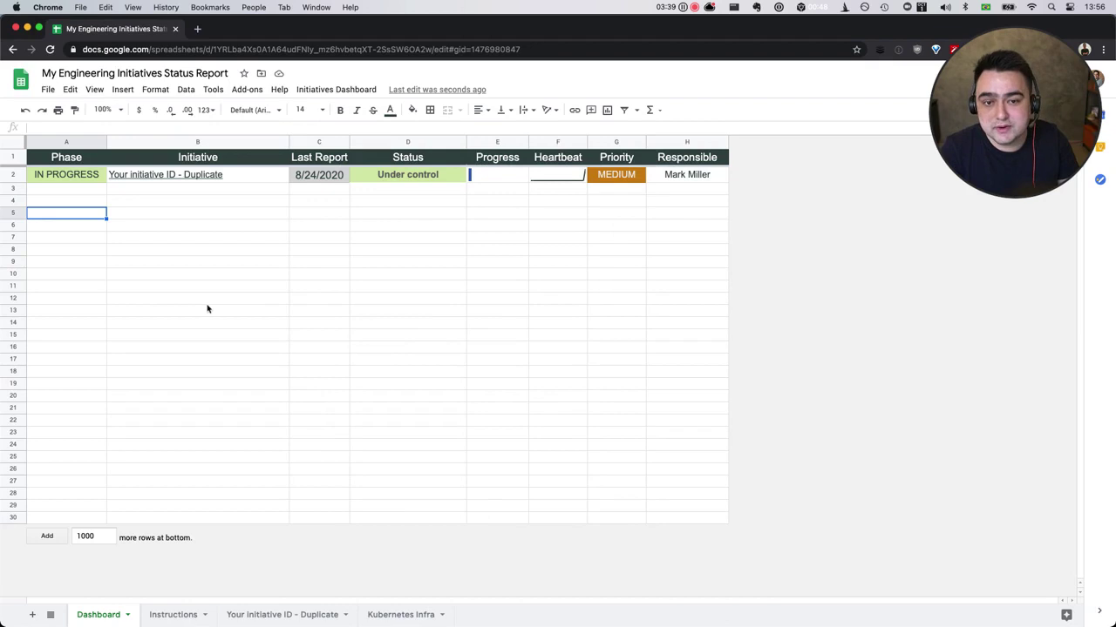
Refresh the dashboard so Kubernetes Infra is listed, then open the Your initiative ID - Duplicate sheet.
left_click(159, 228)
left_click(336, 89)
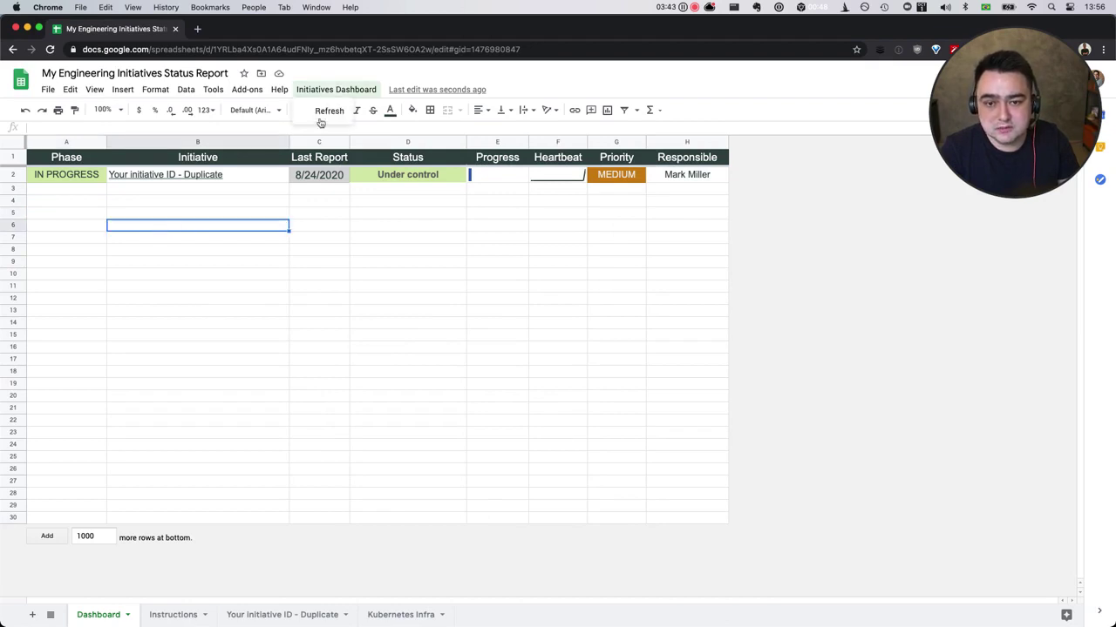
left_click(323, 110)
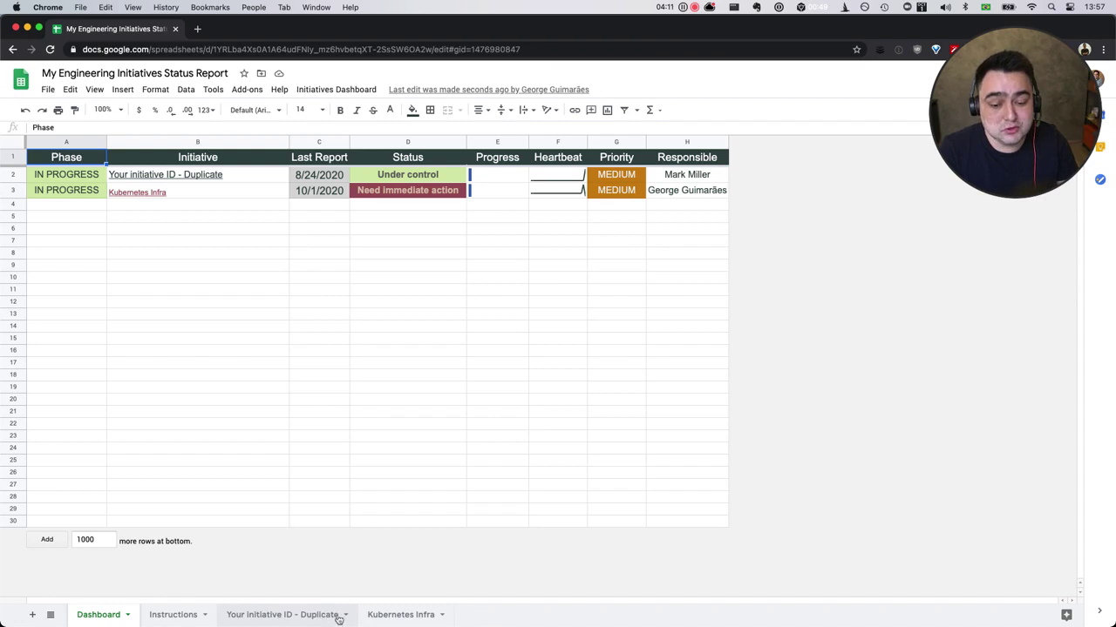
left_click(344, 618)
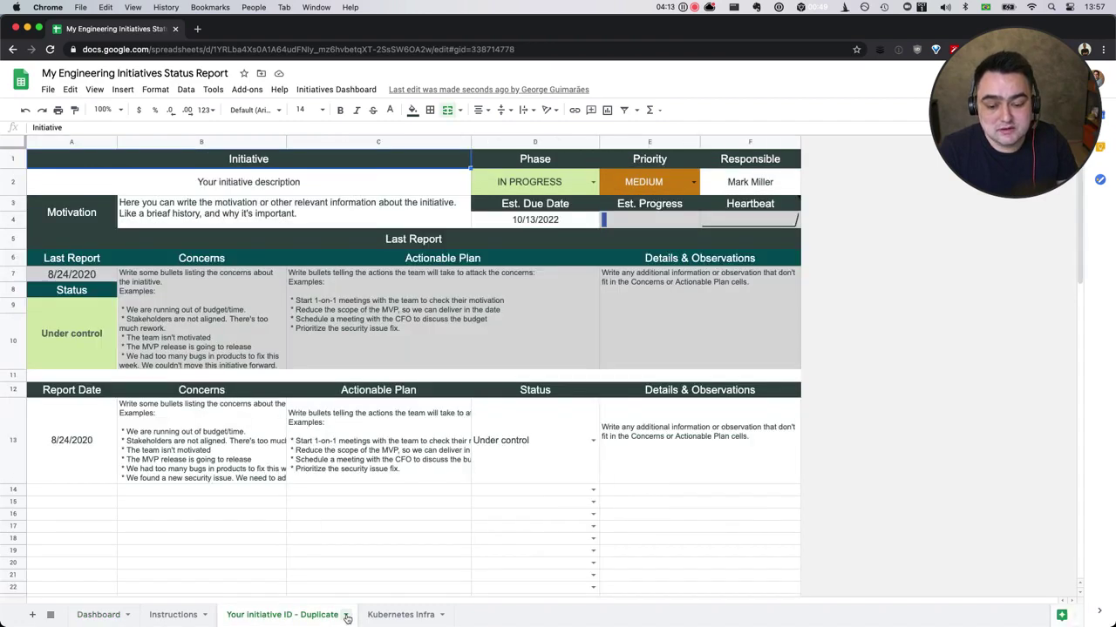
Hide the Your initiative ID - Duplicate sheet and refresh the Dashboard to list only Kubernetes Infra.
left_click(345, 616)
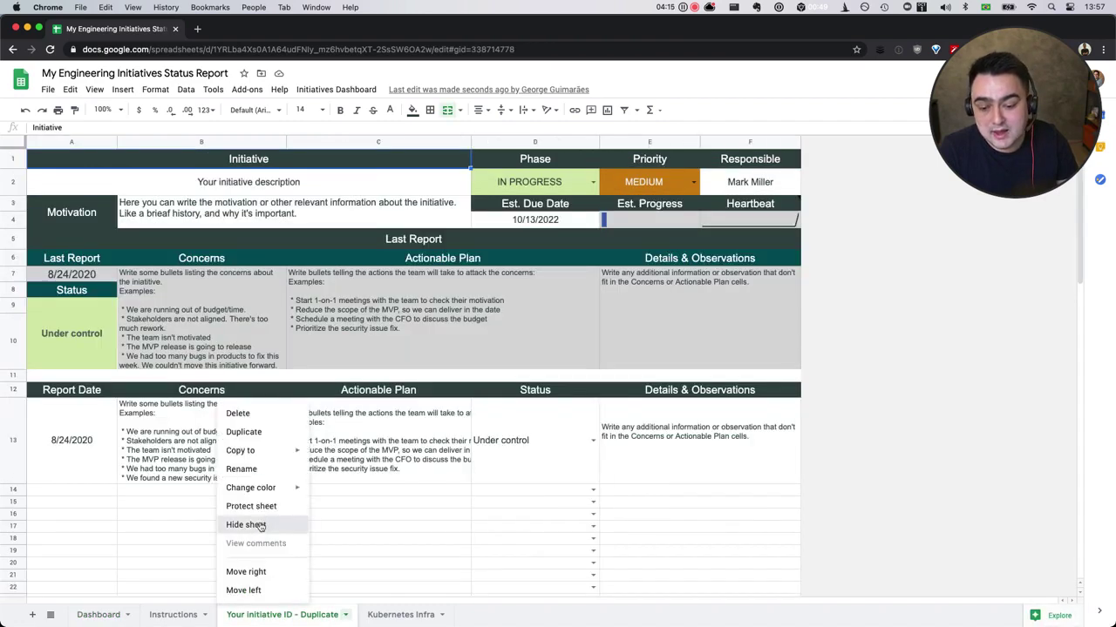
left_click(260, 523)
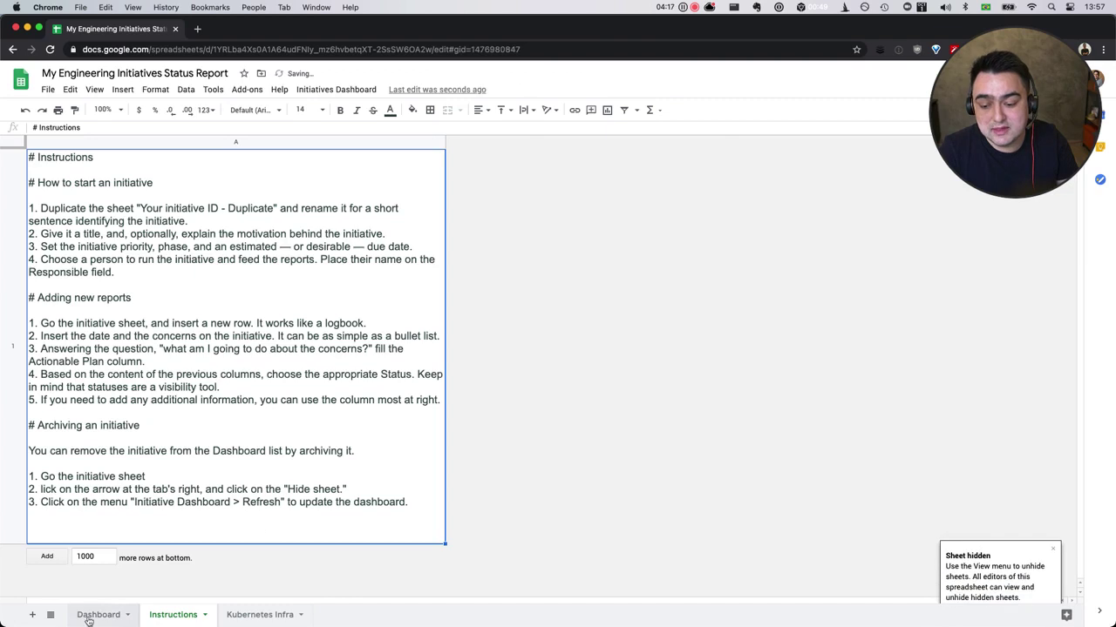
left_click(83, 615)
left_click(331, 90)
left_click(320, 112)
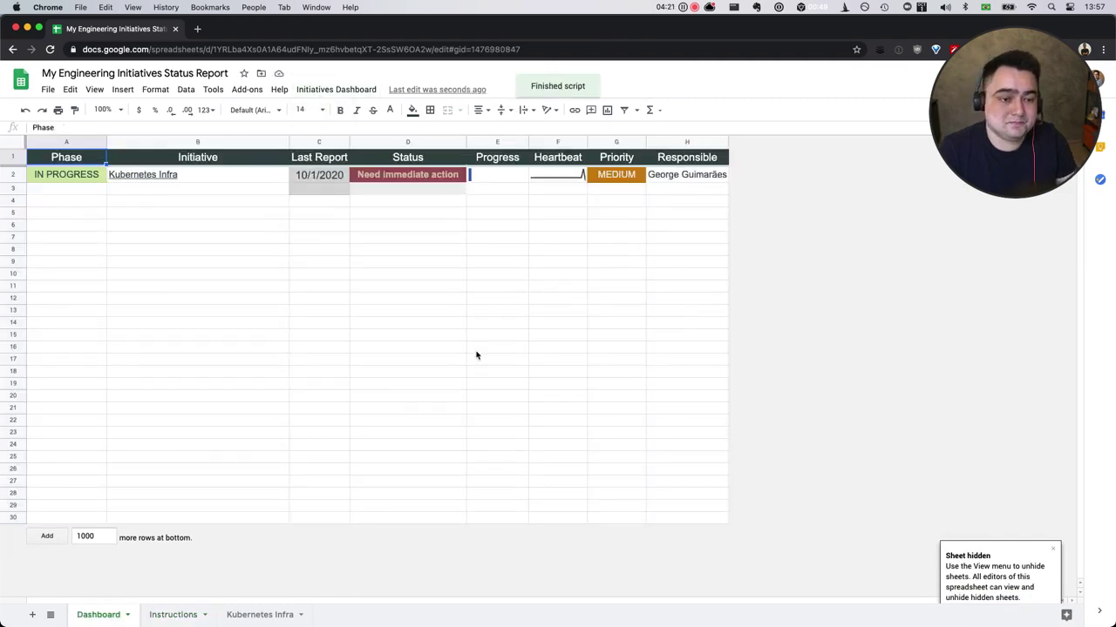
left_click(302, 298)
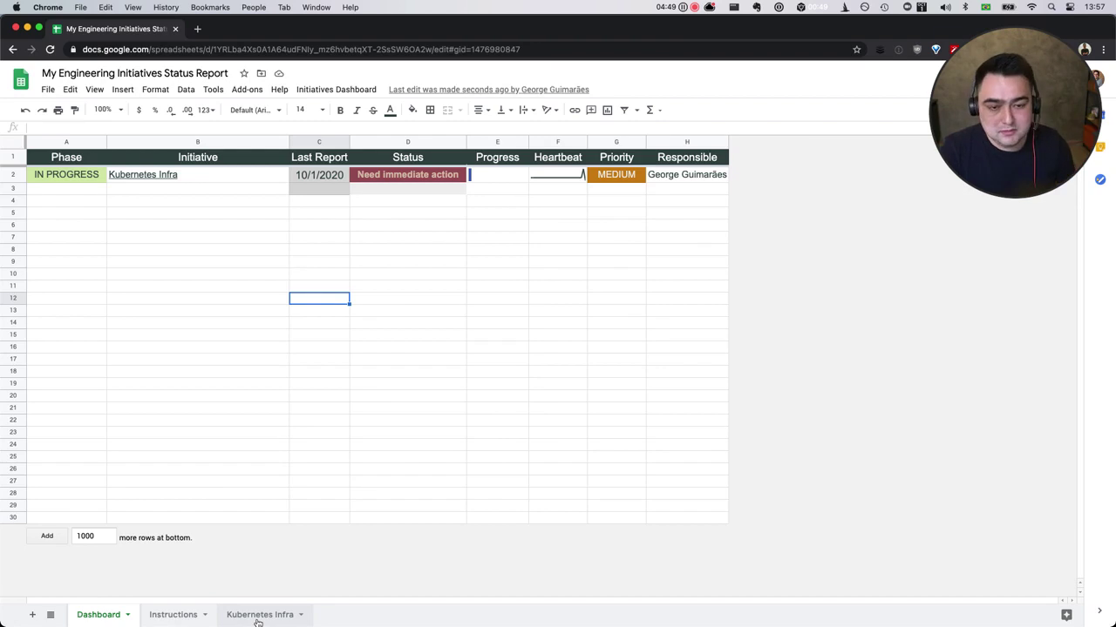
On the Kubernetes Infra sheet, switch the D2 Phase to BACKLOG and then back to IN PROGRESS.
left_click(259, 616)
double_click(572, 183)
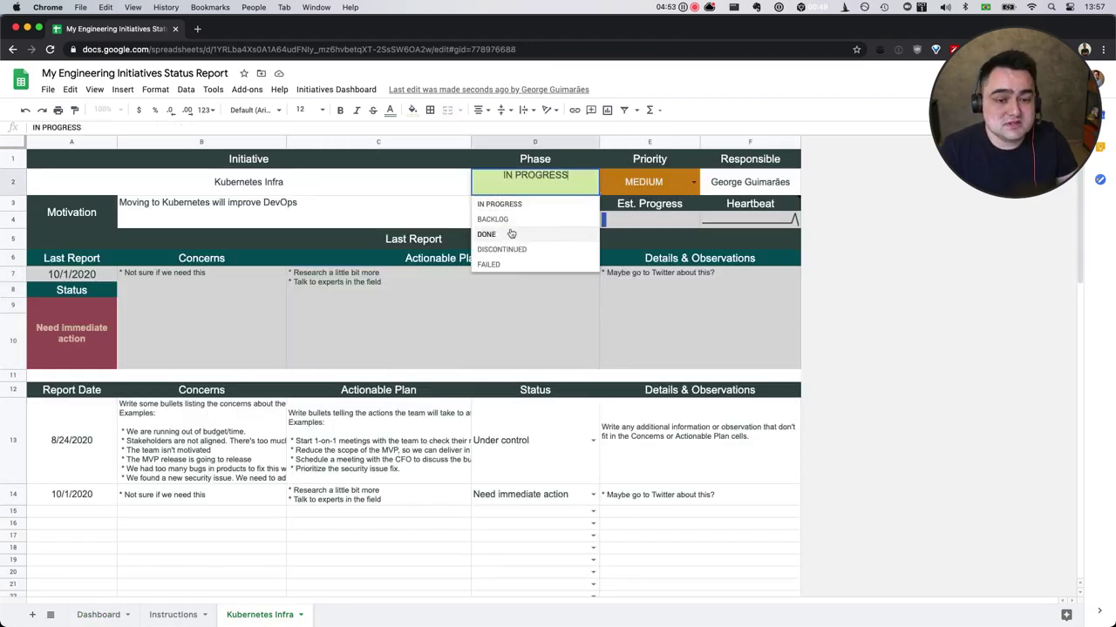
left_click(504, 220)
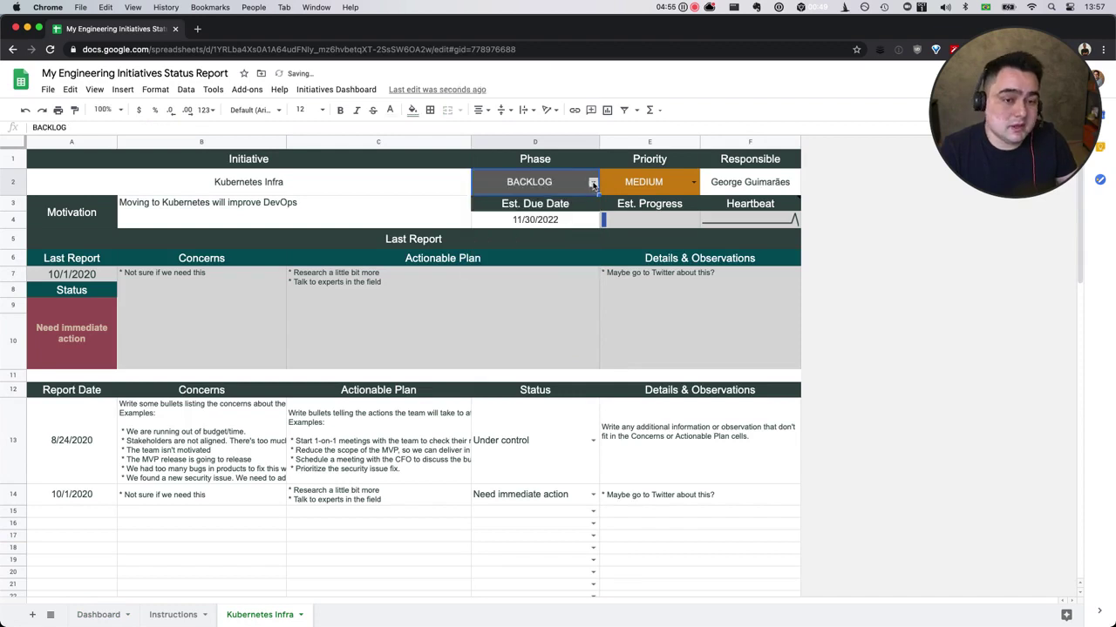
left_click(592, 184)
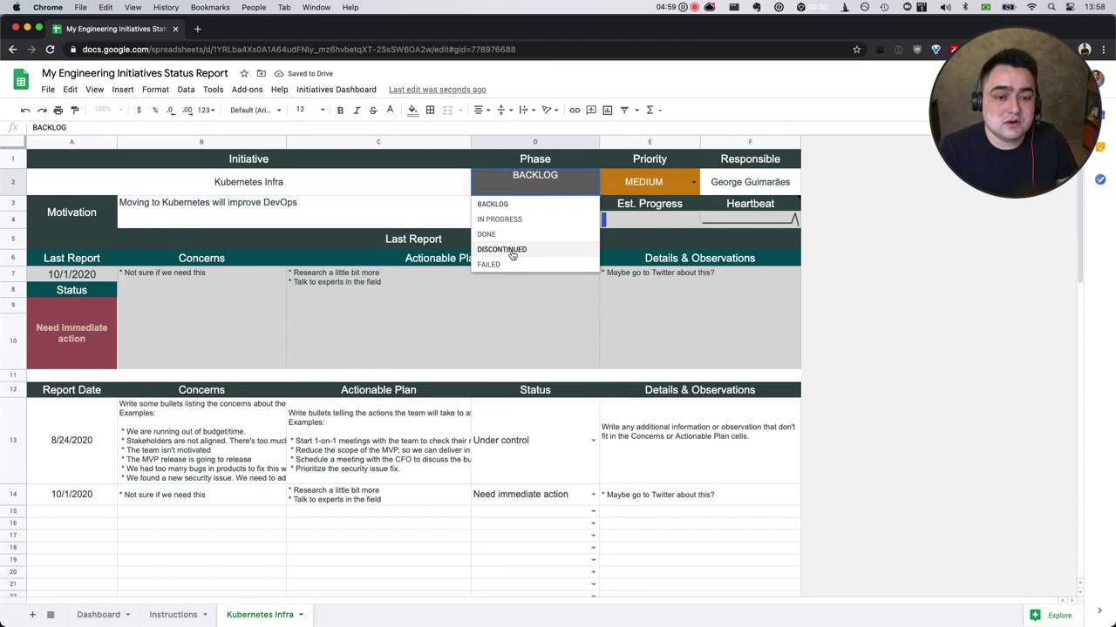
left_click(507, 297)
left_click(585, 183)
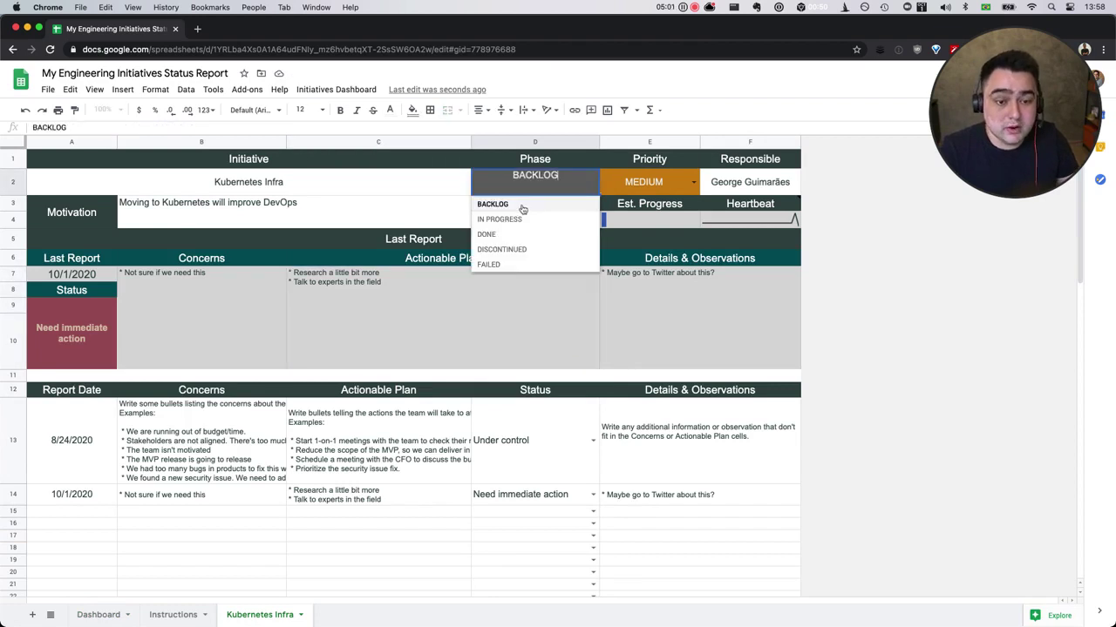
left_click(510, 218)
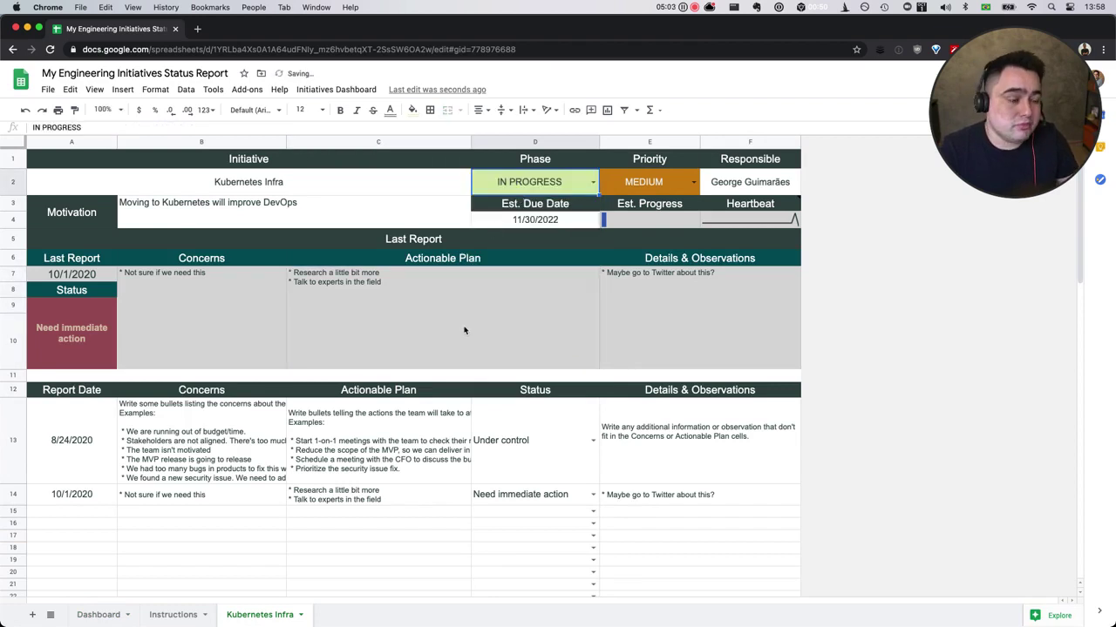